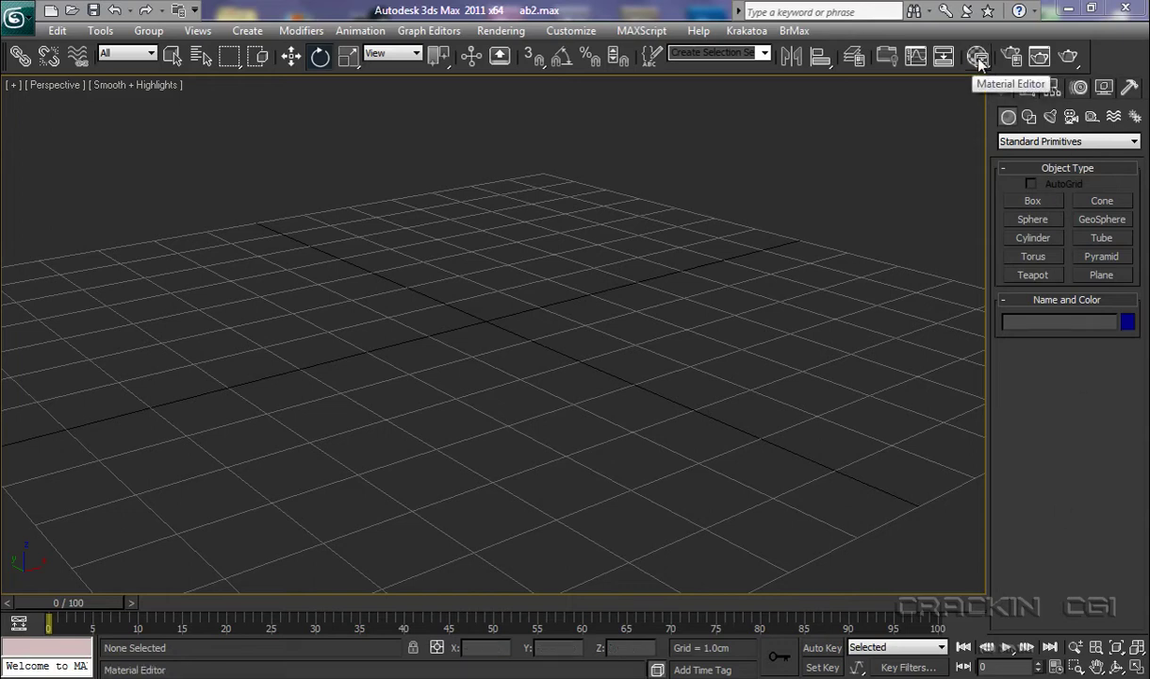
# - Open the Slate Material Editor, make its window taller, and expand the 3dsmax.mat library in the Material/Map Browser
pyautogui.click(979, 58)
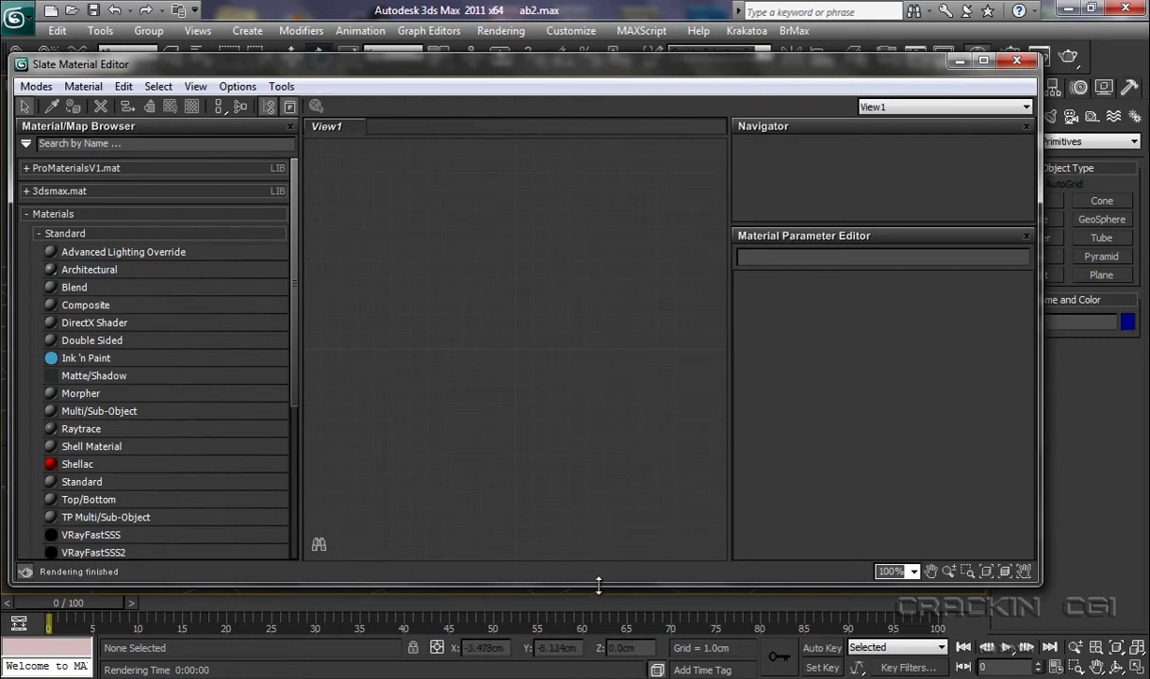
pyautogui.moveTo(597, 585); pyautogui.dragTo(604, 609)
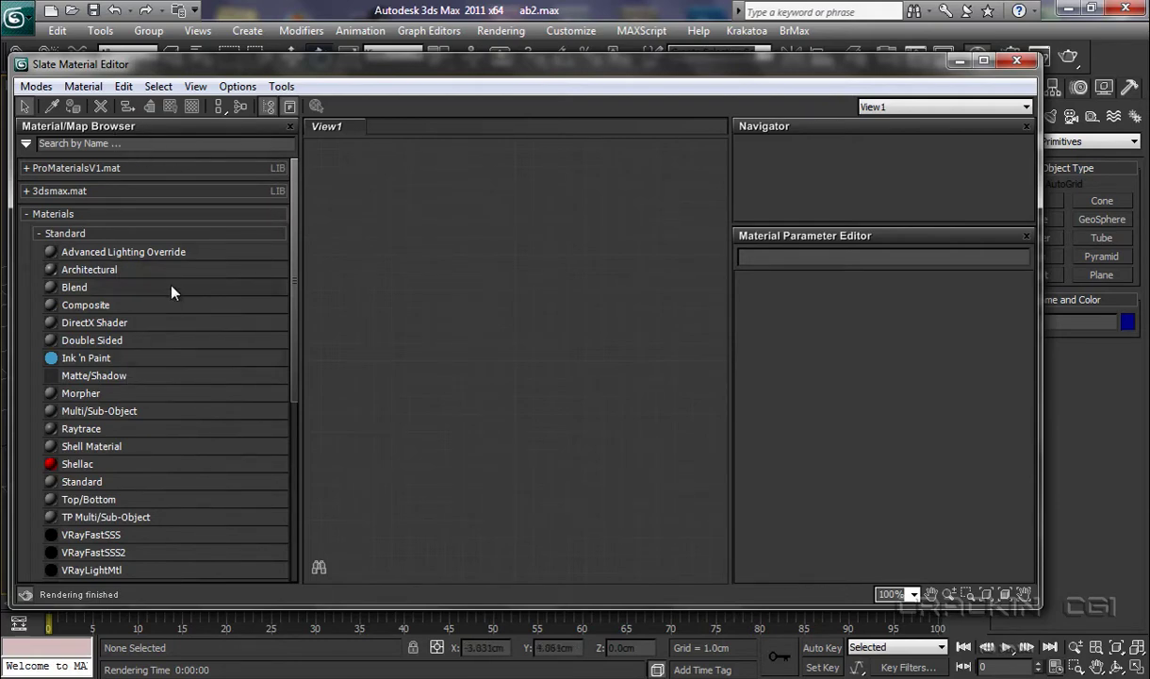
pyautogui.click(27, 191)
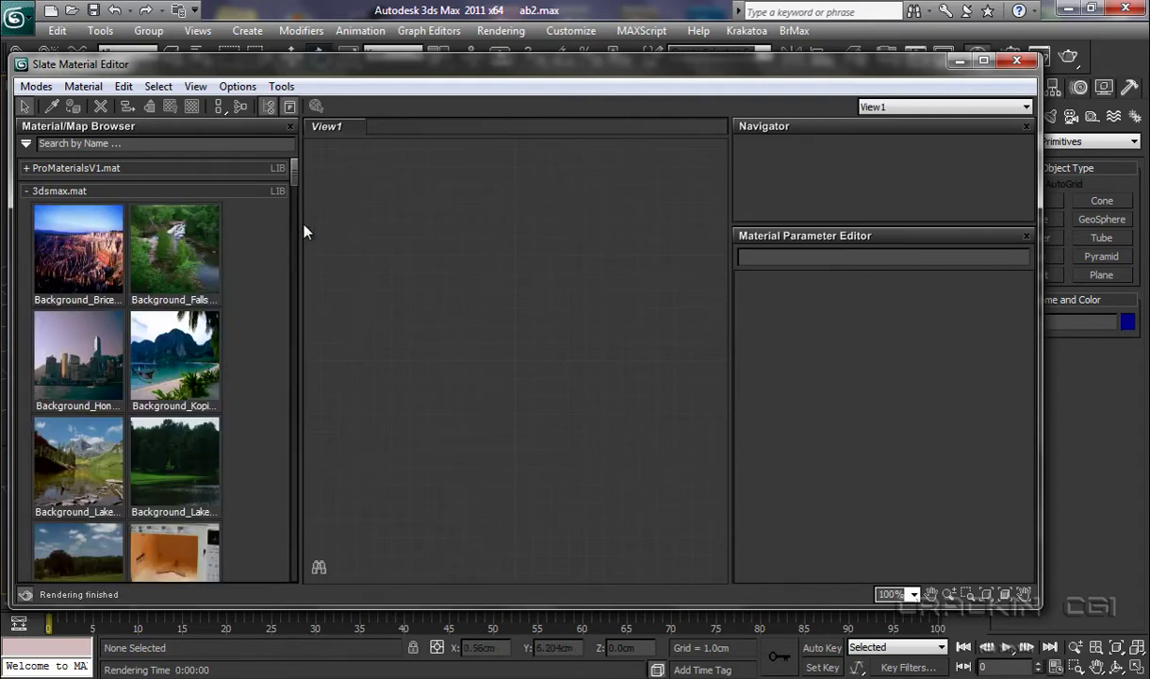
pyautogui.moveTo(292, 198); pyautogui.dragTo(291, 166)
# - Rename the View1 node view to Wing
pyautogui.rightClick(338, 132)
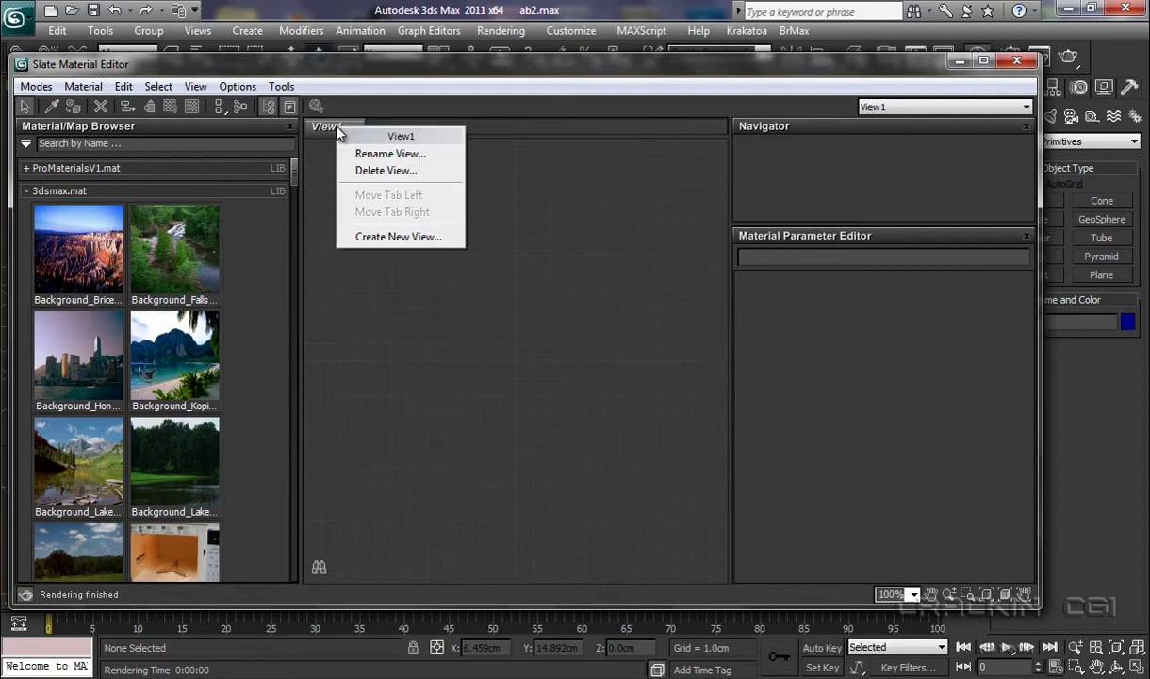
pyautogui.click(381, 156)
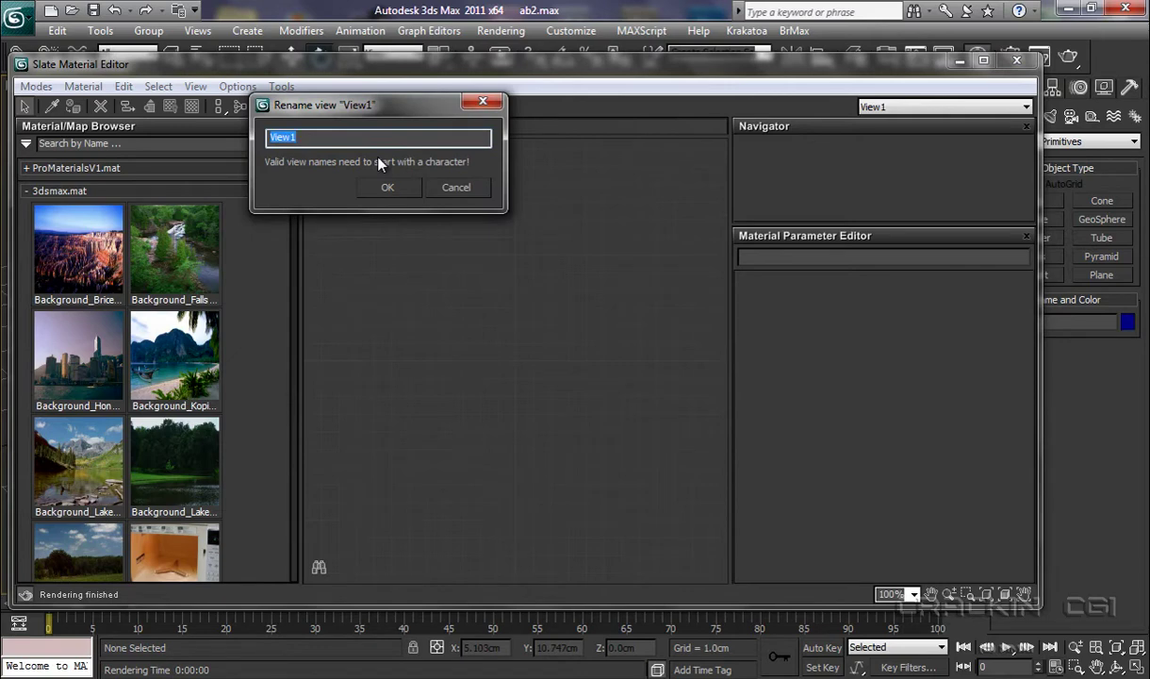
pyautogui.write('Winf')
pyautogui.press('BackSpace')
pyautogui.write('g')
pyautogui.press('Return')
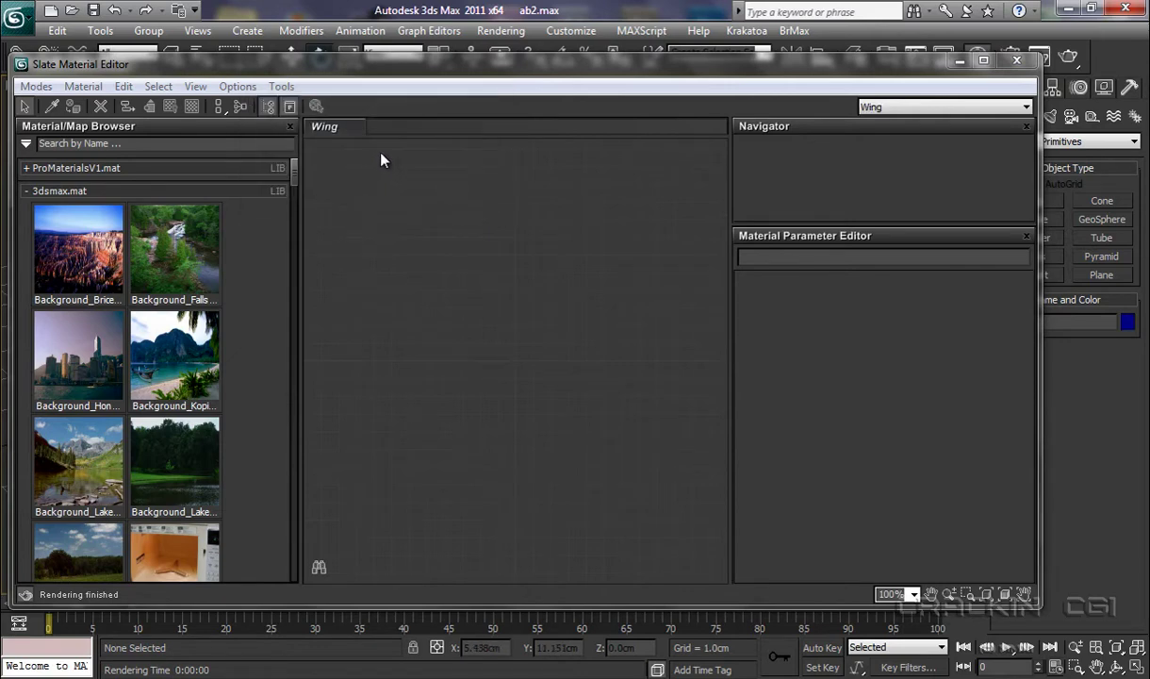
# - Create a second node view named Fuselage
pyautogui.rightClick(354, 131)
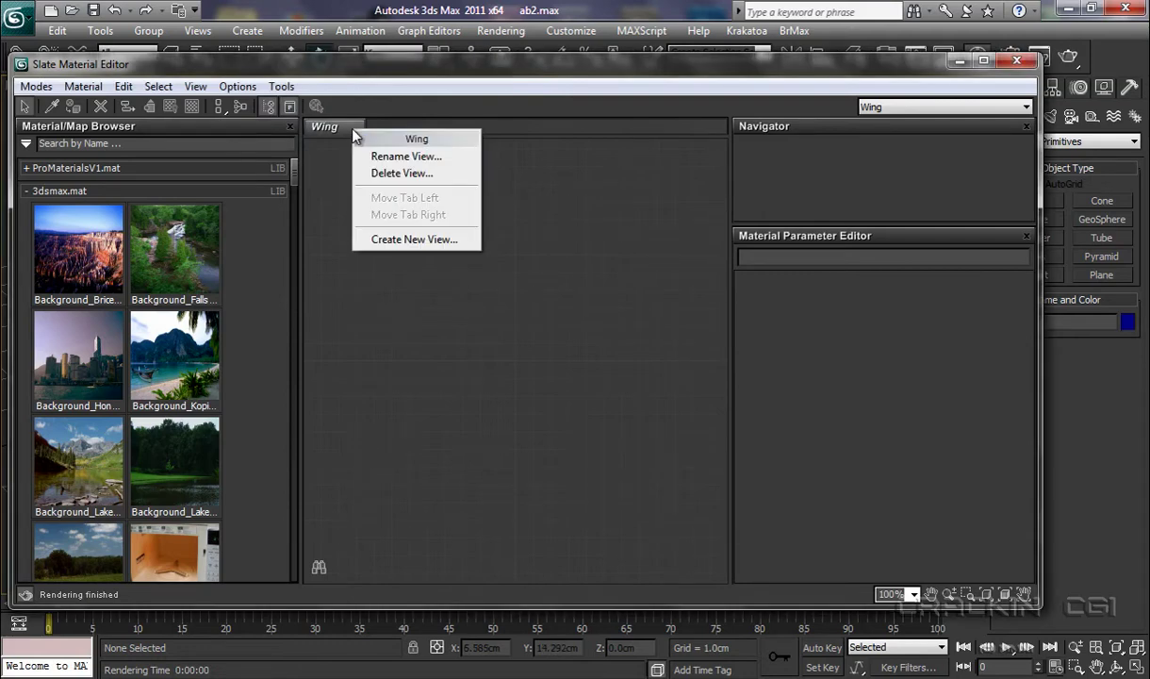
pyautogui.click(393, 240)
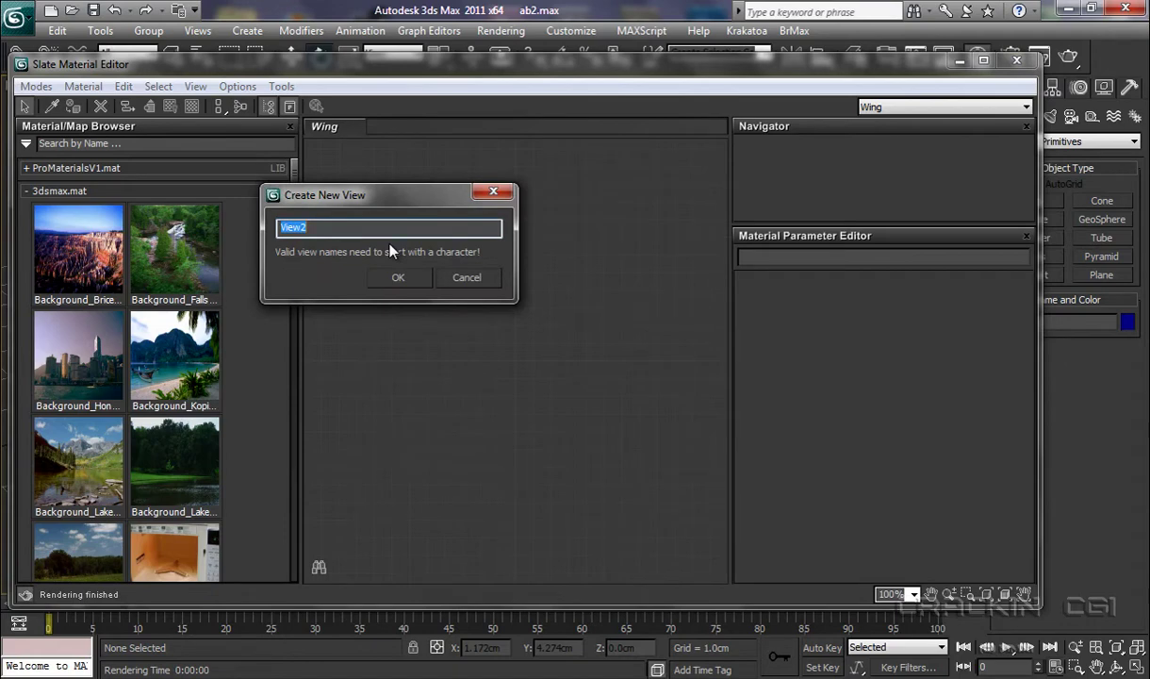
pyautogui.write('Fuselage')
pyautogui.press('Return')
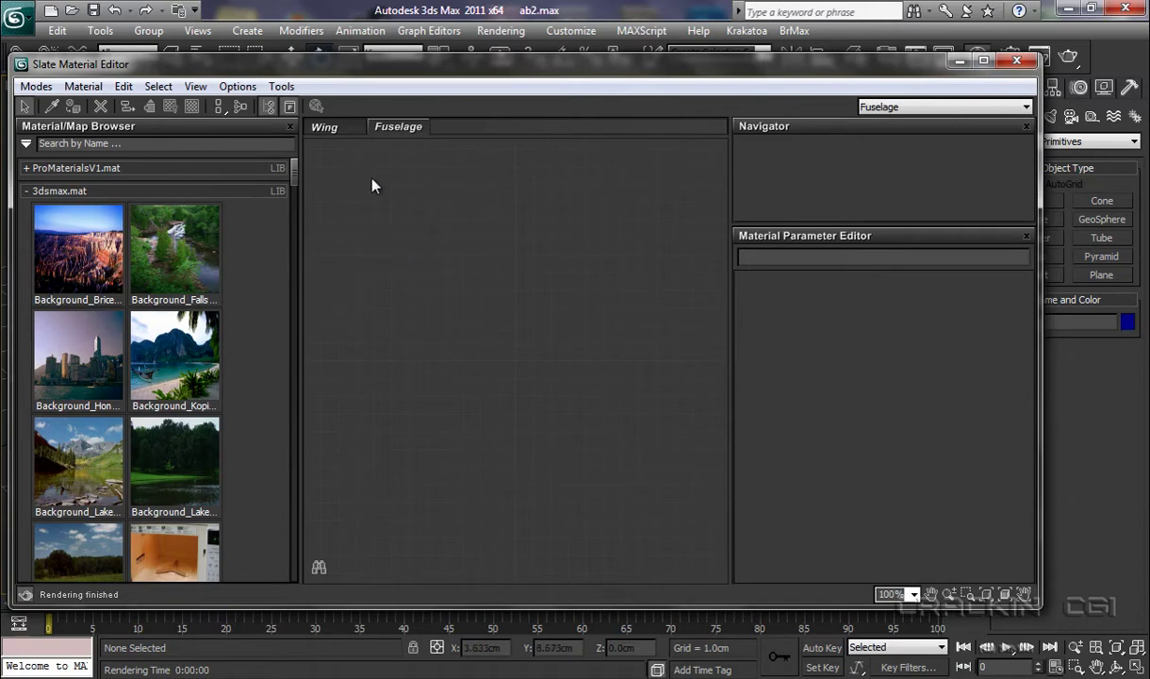
# - Add a Standard material node to the Wing view and enlarge the Navigator area
pyautogui.click(343, 132)
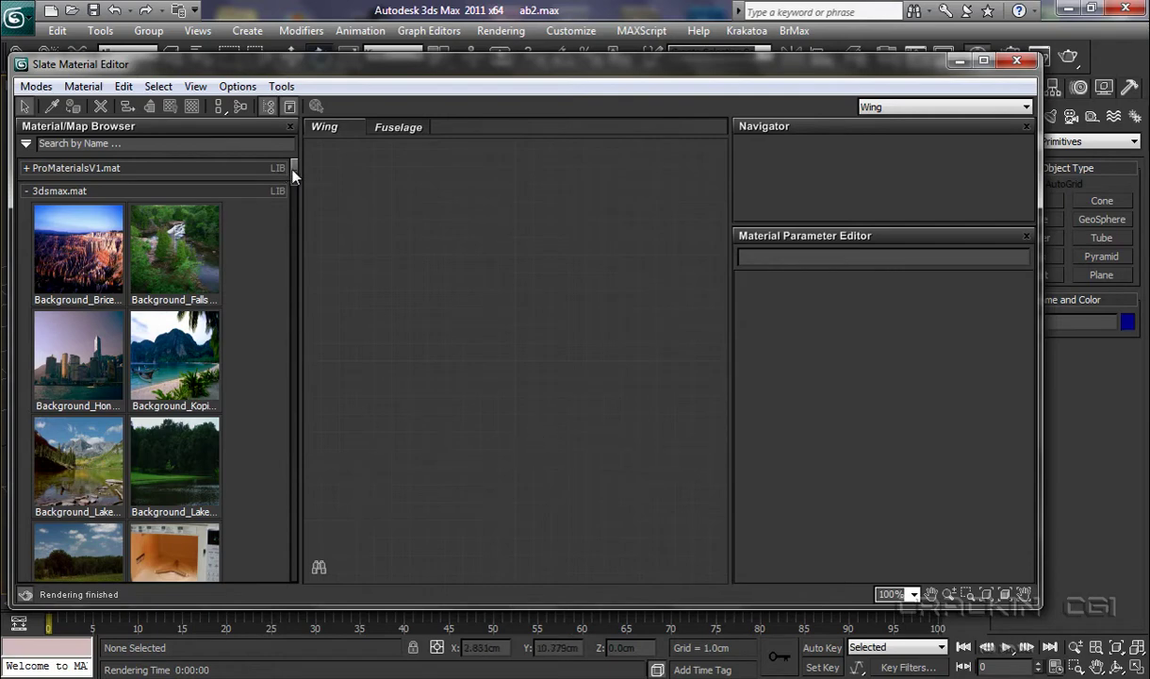
pyautogui.moveTo(293, 174); pyautogui.dragTo(317, 558)
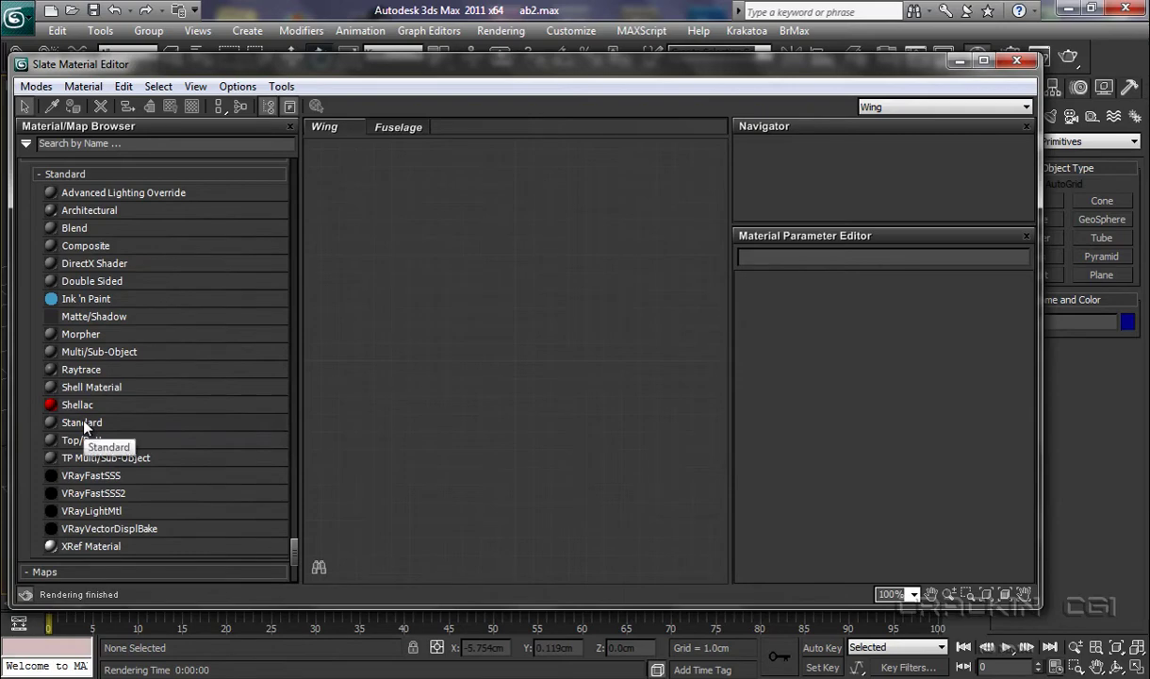
pyautogui.moveTo(84, 426); pyautogui.dragTo(524, 242)
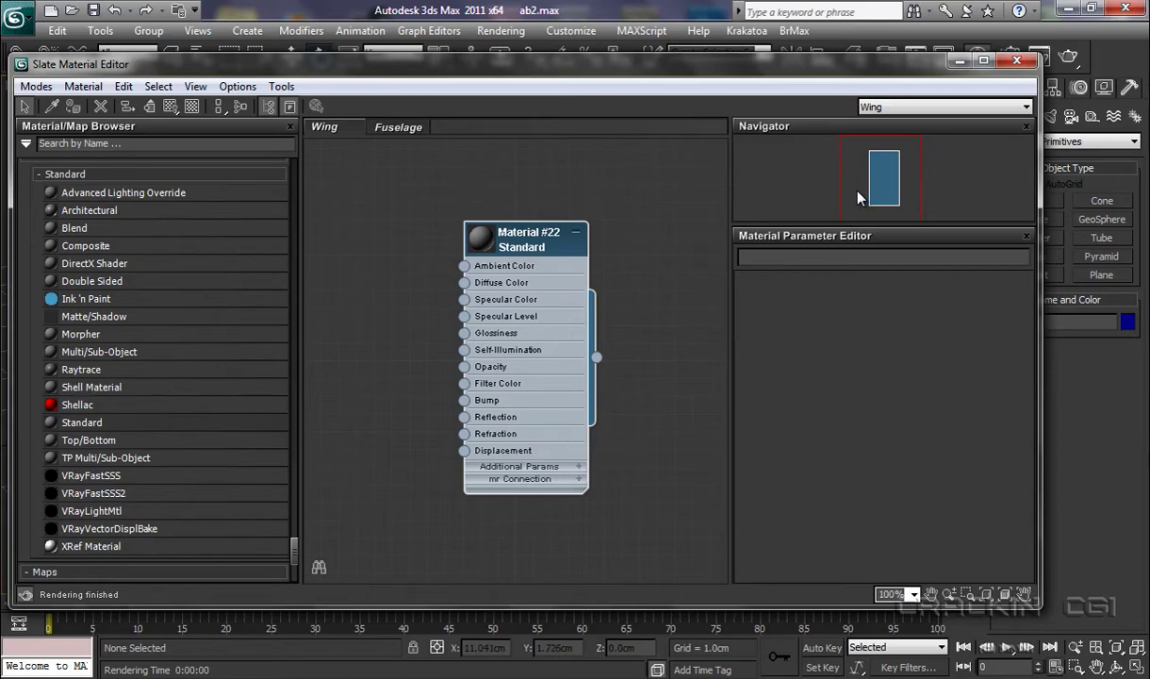
pyautogui.moveTo(858, 196)
pyautogui.mouseDown()
pyautogui.moveTo(851, 209)
pyautogui.moveTo(863, 211)
pyautogui.moveTo(859, 189)
pyautogui.moveTo(847, 199)
pyautogui.moveTo(872, 194)
pyautogui.moveTo(861, 193)
pyautogui.mouseUp()
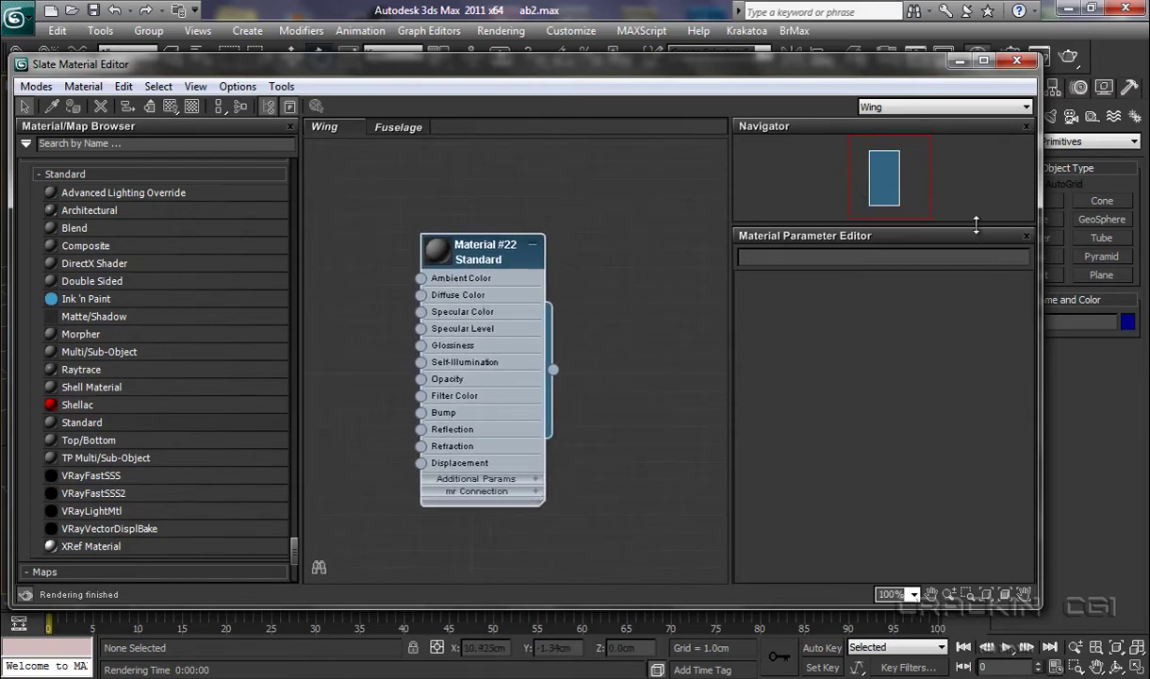
pyautogui.moveTo(976, 224); pyautogui.dragTo(974, 313)
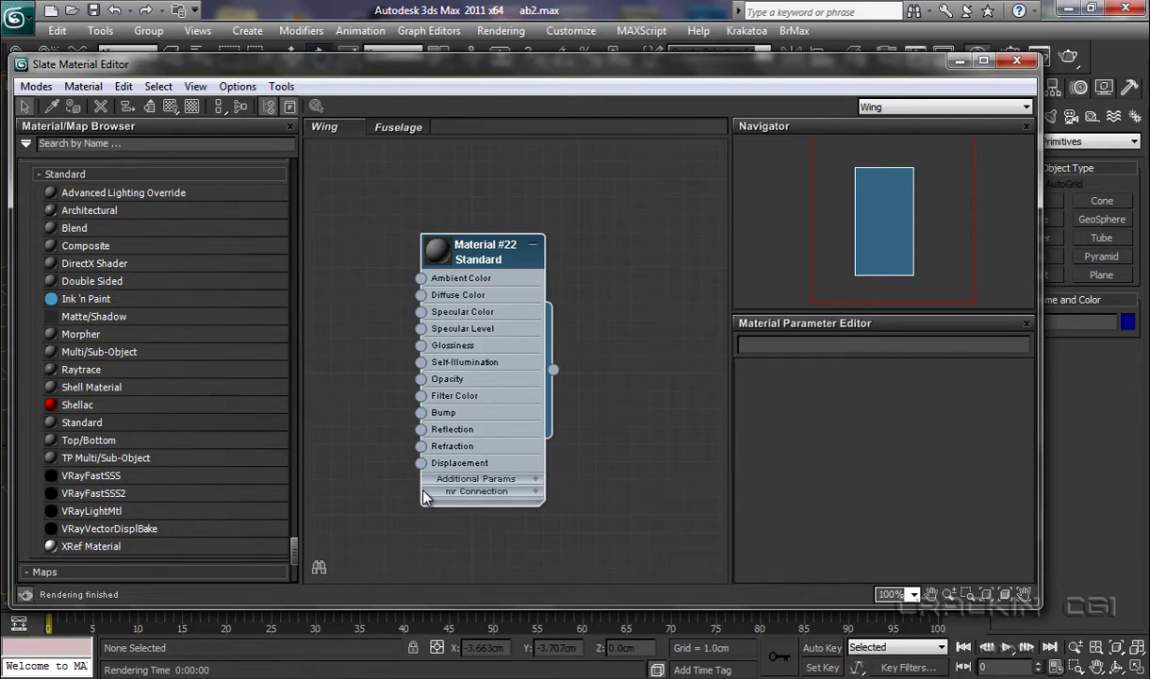
# - Assign a Bitmap map using the NightSky image to the Standard material's Diffuse color
pyautogui.doubleClick(462, 300)
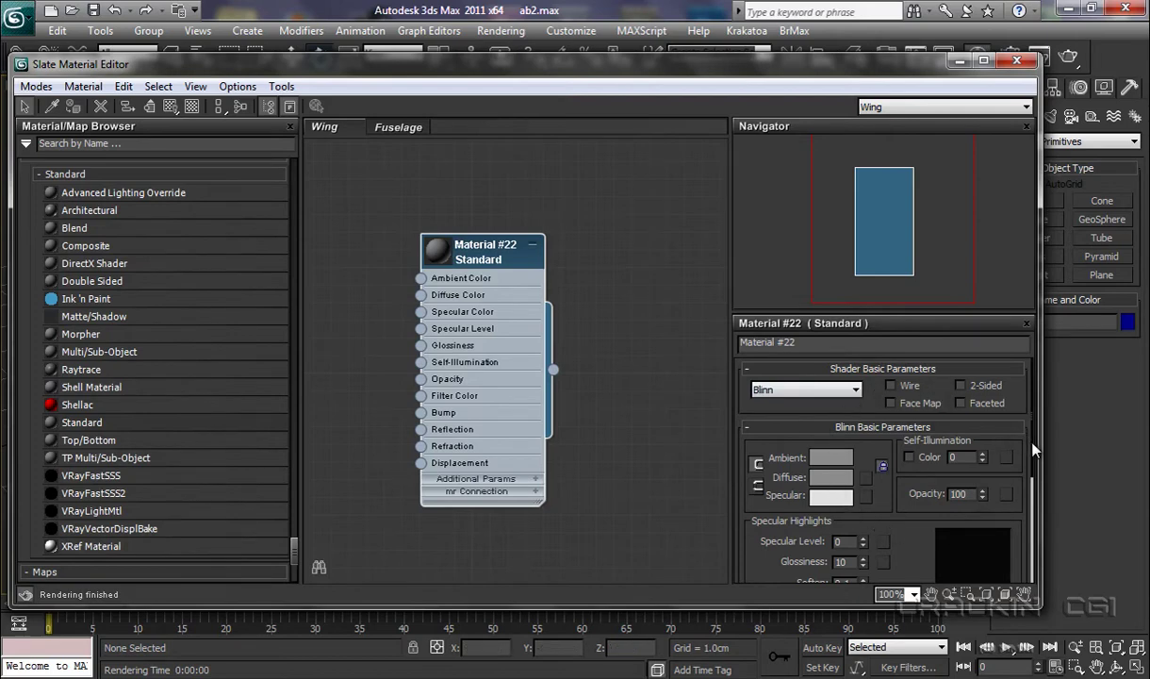
pyautogui.moveTo(1034, 450); pyautogui.dragTo(1037, 476)
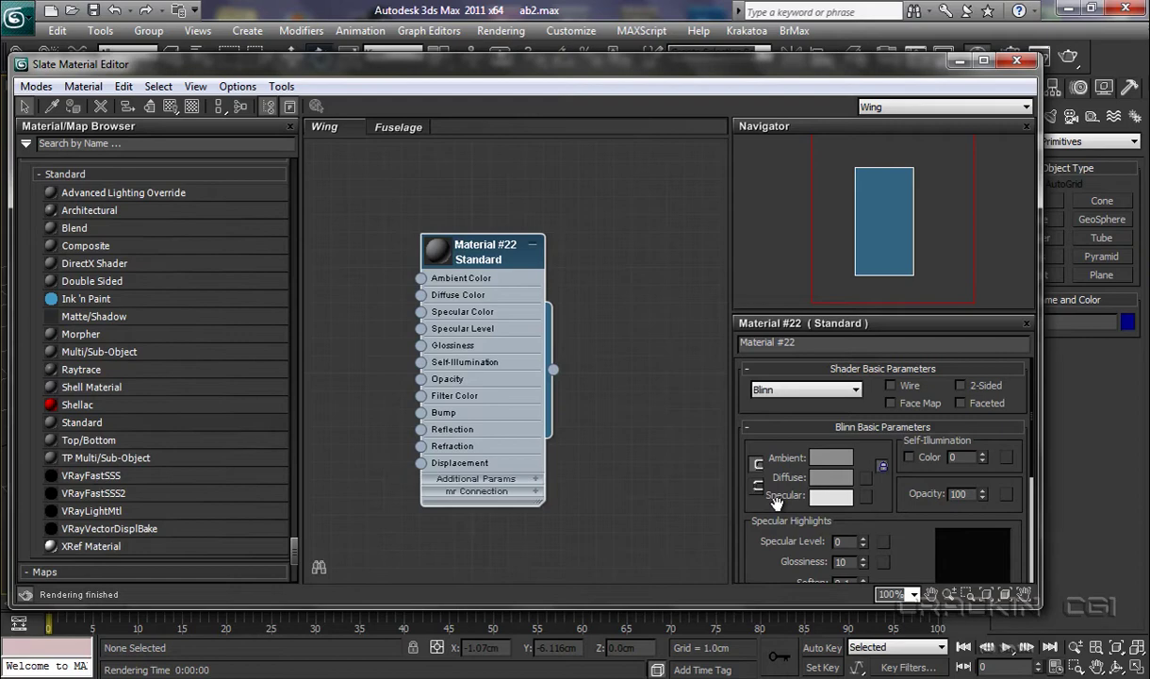
pyautogui.click(866, 483)
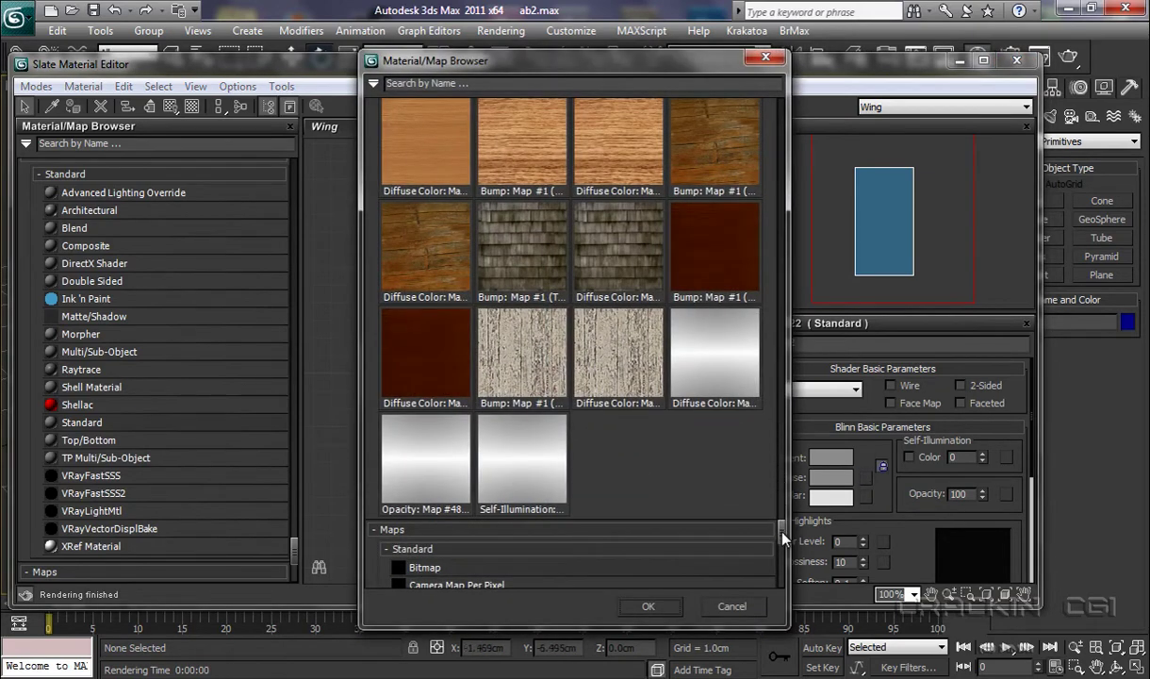
pyautogui.moveTo(782, 537)
pyautogui.mouseDown()
pyautogui.moveTo(787, 525)
pyautogui.moveTo(790, 552)
pyautogui.mouseUp()
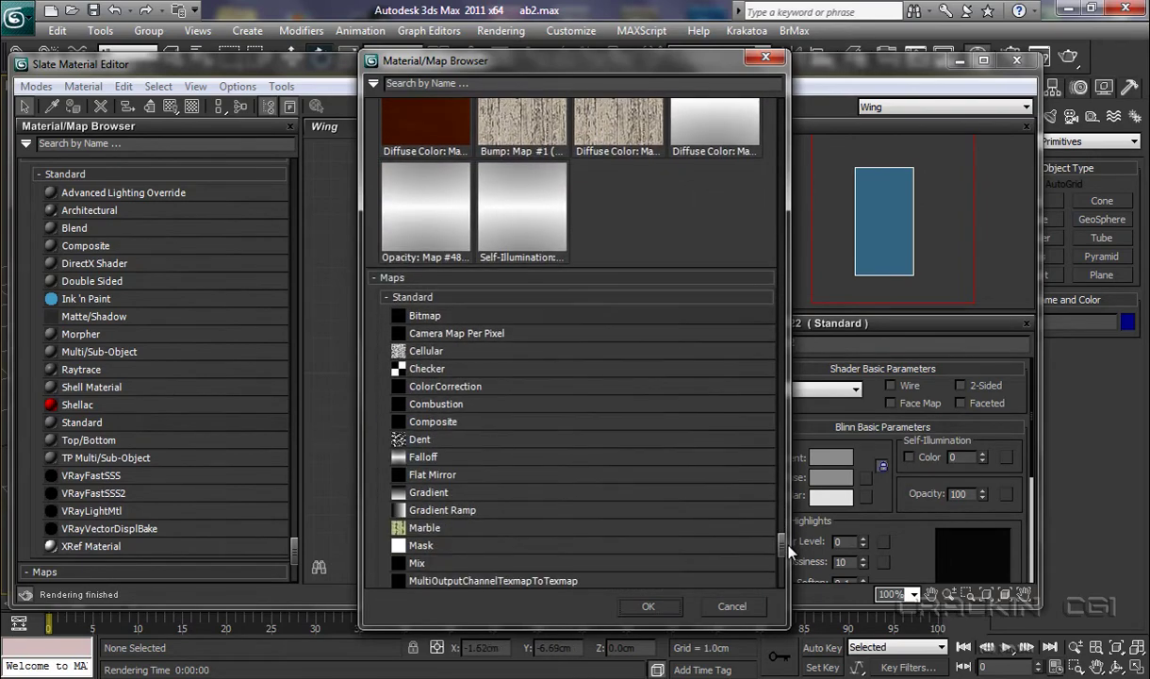
pyautogui.doubleClick(424, 319)
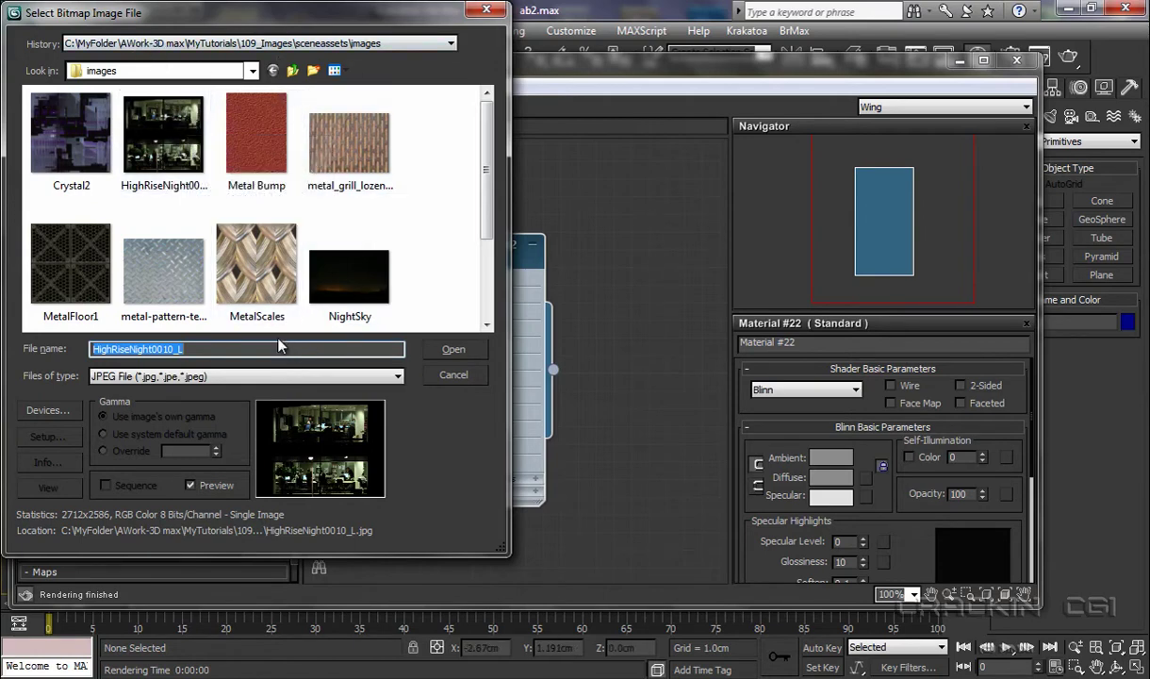
pyautogui.doubleClick(363, 281)
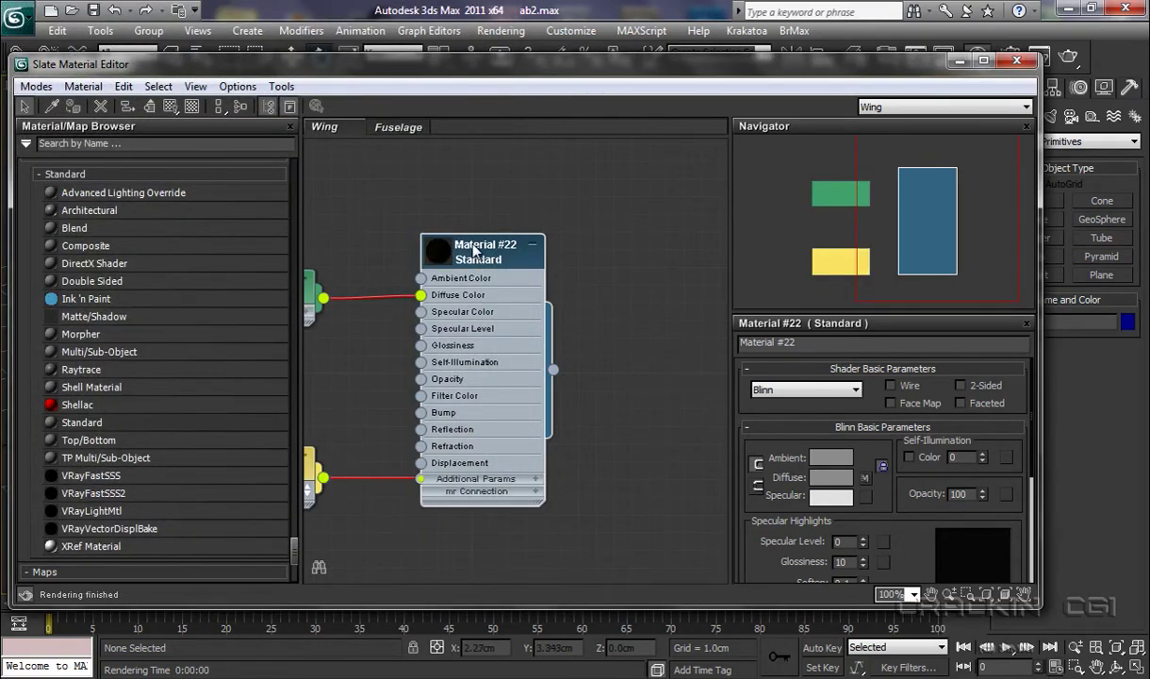
# - Turn on Move Children, move the Standard material together with its child nodes, and lay out the nodes automatically
pyautogui.moveTo(474, 248)
pyautogui.mouseDown()
pyautogui.moveTo(600, 248)
pyautogui.moveTo(635, 212)
pyautogui.moveTo(608, 245)
pyautogui.moveTo(594, 243)
pyautogui.moveTo(530, 215)
pyautogui.moveTo(542, 189)
pyautogui.moveTo(506, 268)
pyautogui.moveTo(454, 263)
pyautogui.moveTo(535, 299)
pyautogui.moveTo(533, 366)
pyautogui.moveTo(539, 201)
pyautogui.moveTo(575, 262)
pyautogui.moveTo(536, 318)
pyautogui.moveTo(532, 285)
pyautogui.moveTo(565, 249)
pyautogui.moveTo(556, 190)
pyautogui.moveTo(556, 216)
pyautogui.moveTo(577, 223)
pyautogui.moveTo(575, 212)
pyautogui.moveTo(492, 261)
pyautogui.moveTo(459, 258)
pyautogui.mouseUp()
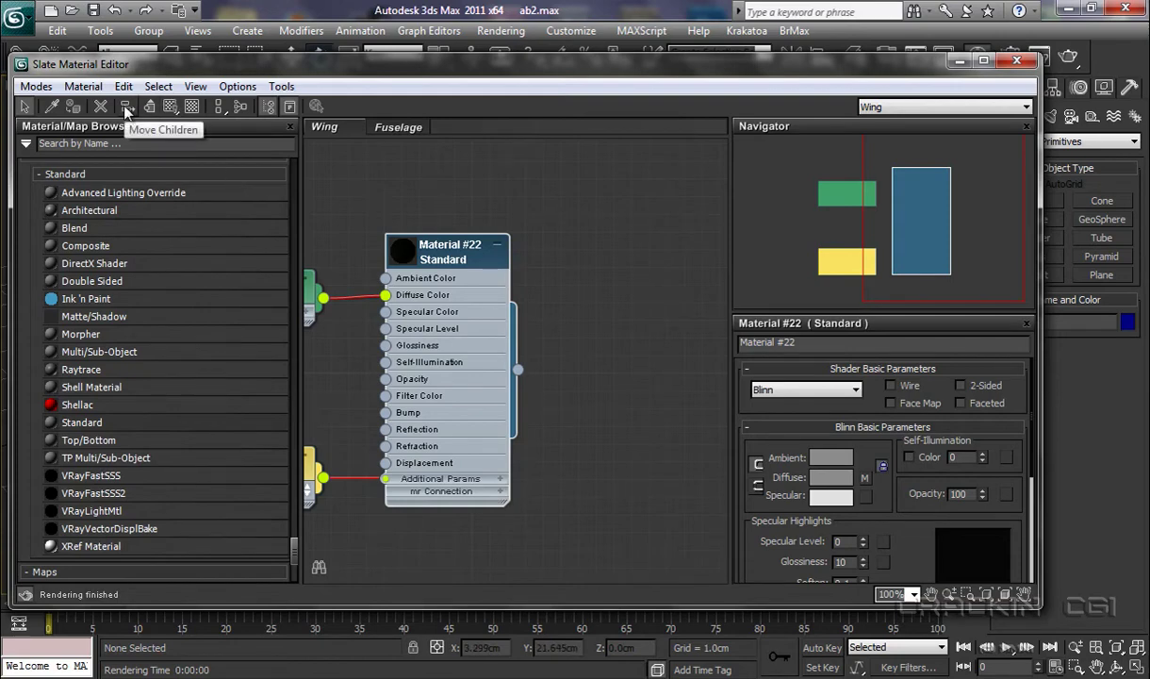
pyautogui.click(126, 109)
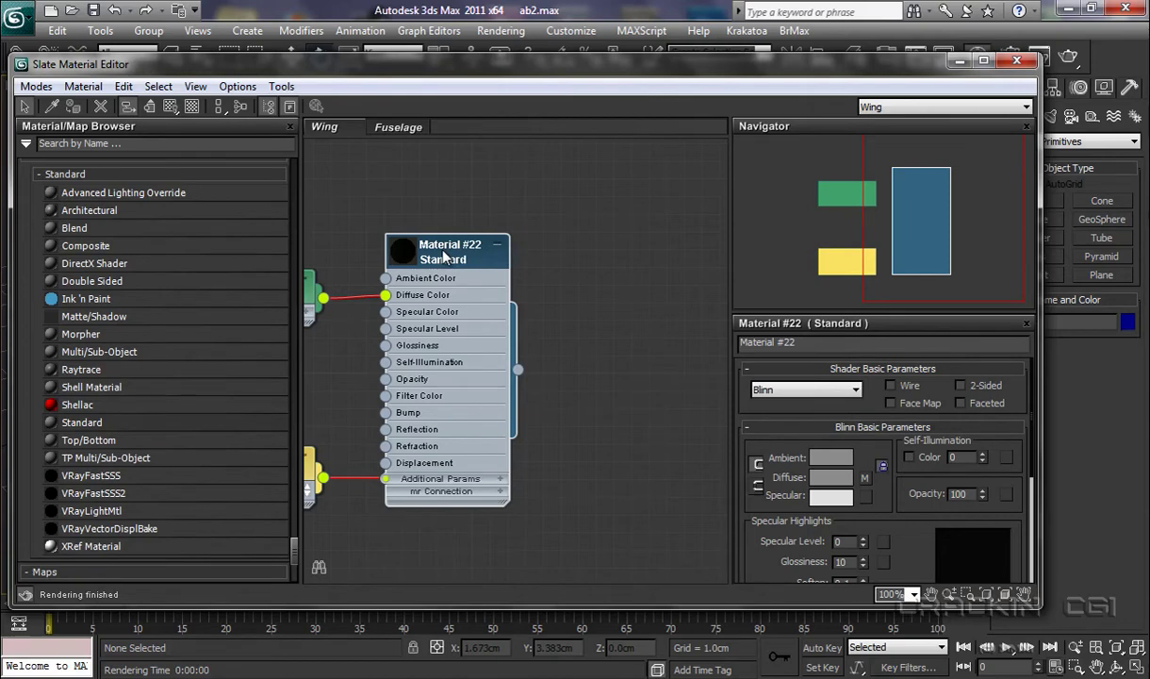
pyautogui.moveTo(443, 256); pyautogui.dragTo(622, 205)
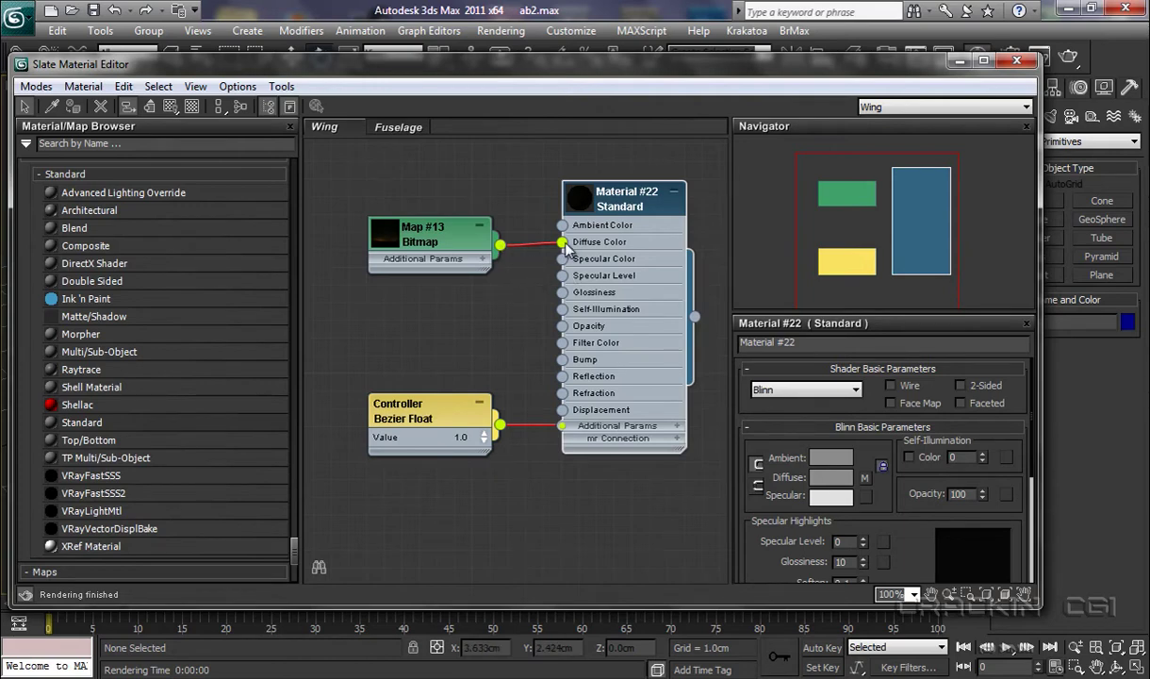
pyautogui.press('l')
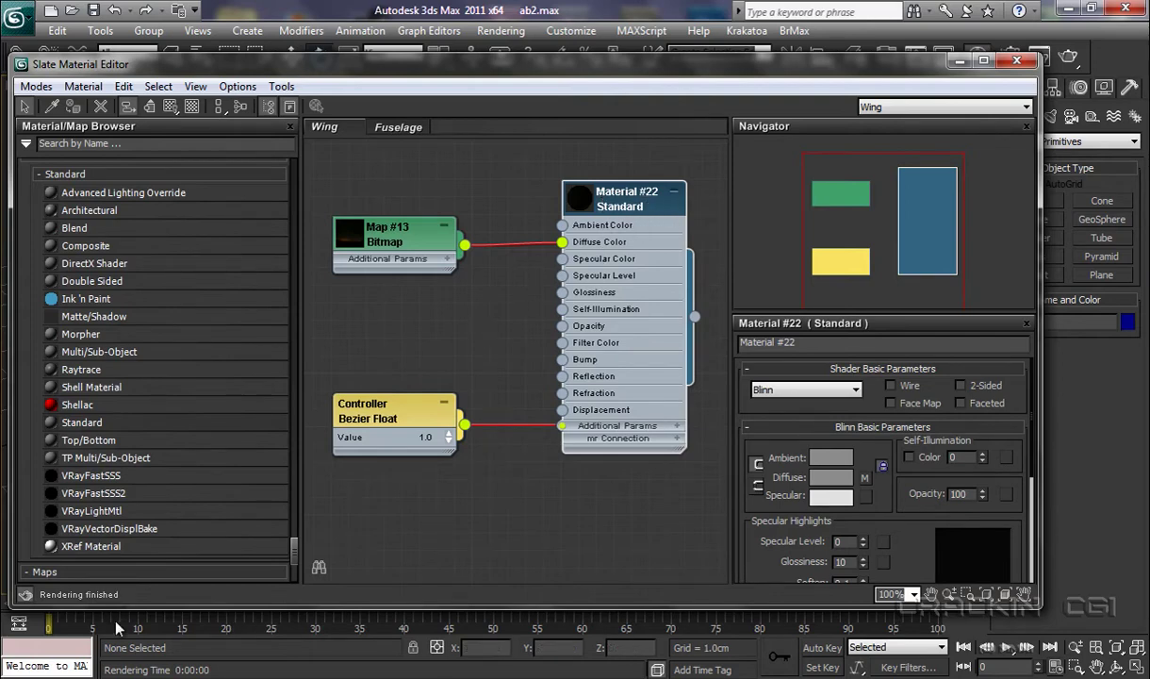
# - Enlarge the Standard material node's preview and collapse its list of slots
pyautogui.scroll(-5, 297, 561)
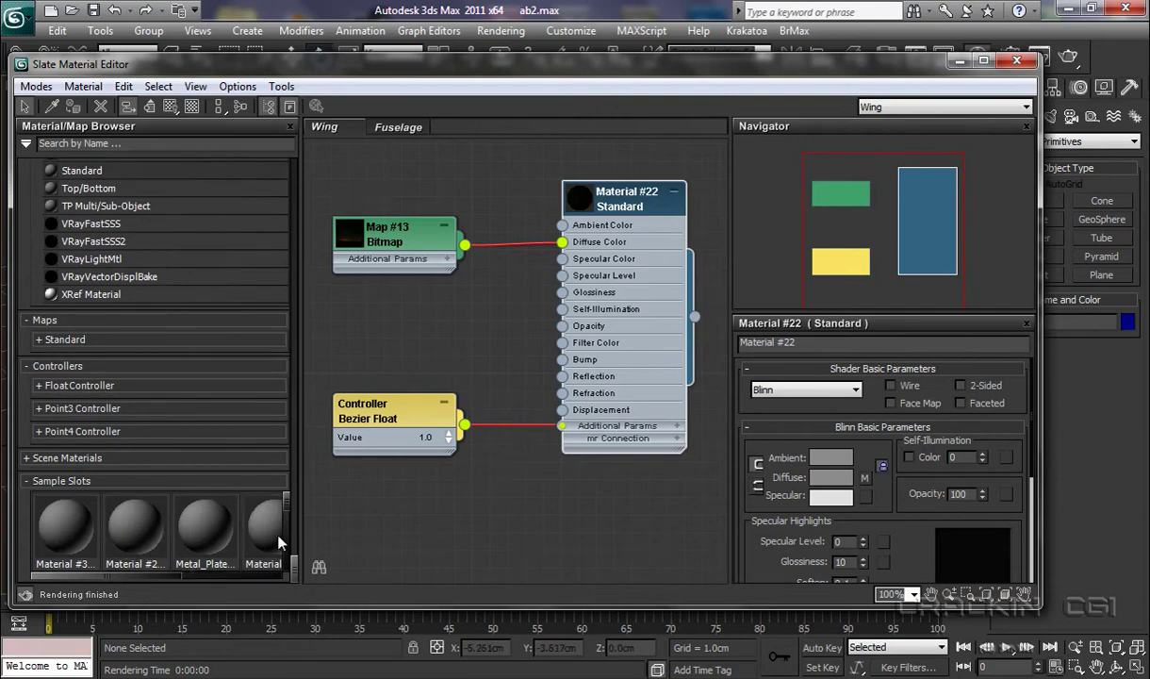
pyautogui.doubleClick(577, 200)
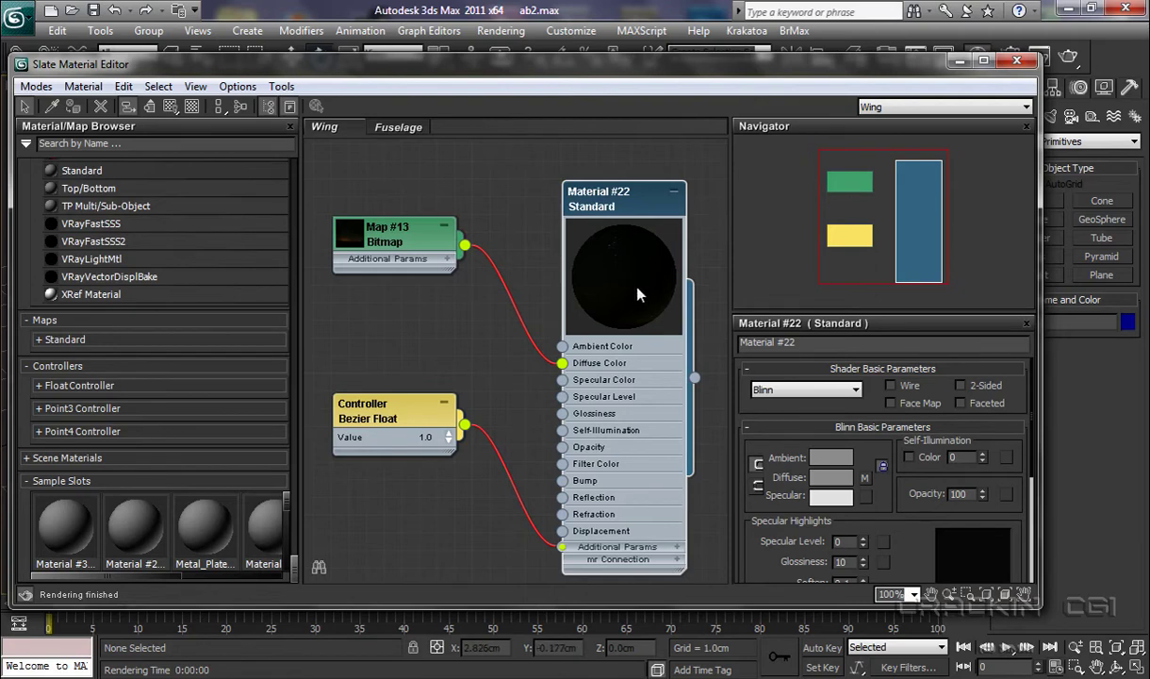
pyautogui.click(673, 192)
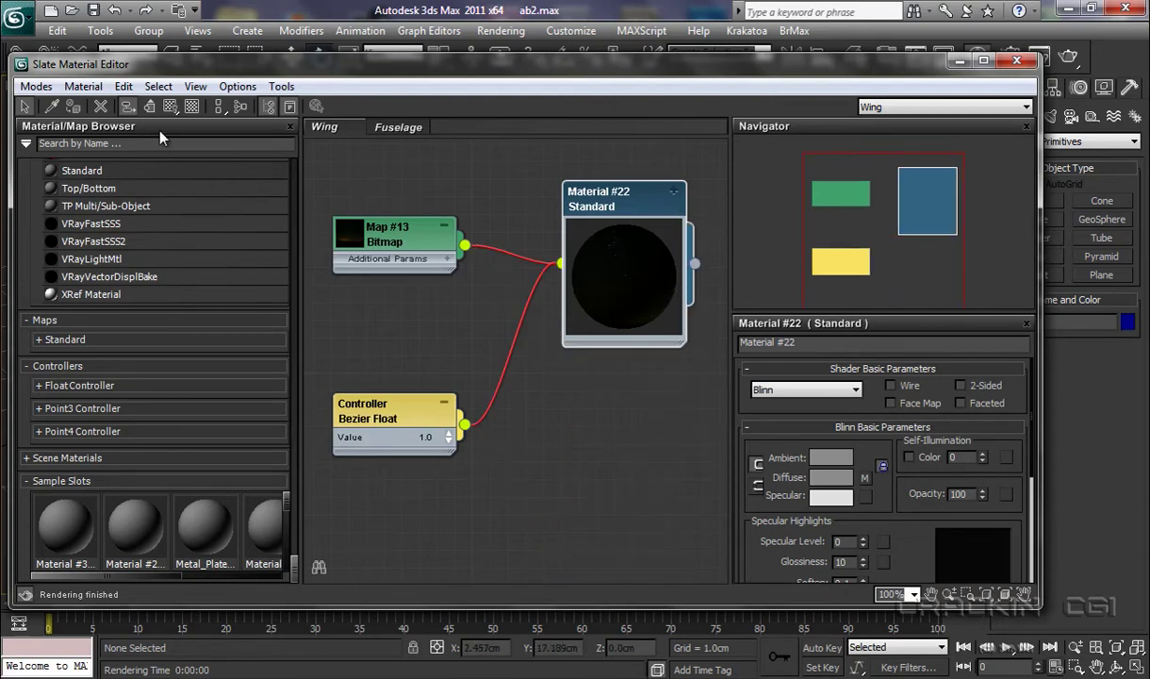
# - Delete the Standard material, Bitmap and Bezier Float controller nodes from the Wing view
pyautogui.click(101, 106)
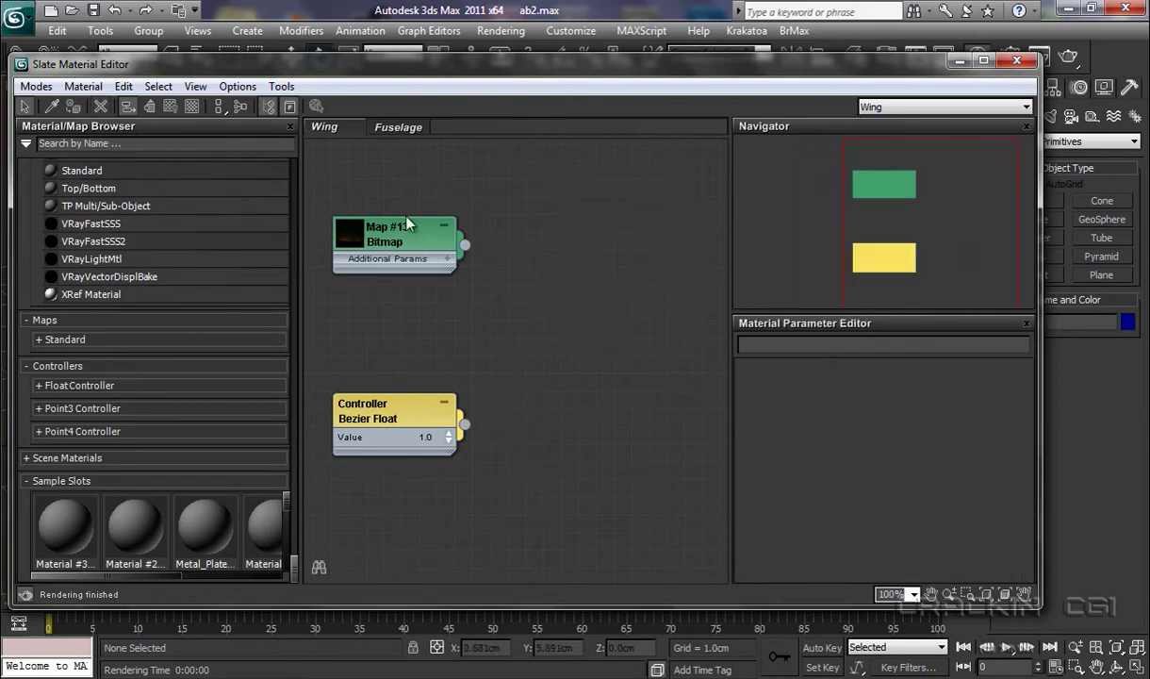
pyautogui.moveTo(512, 189); pyautogui.dragTo(347, 450)
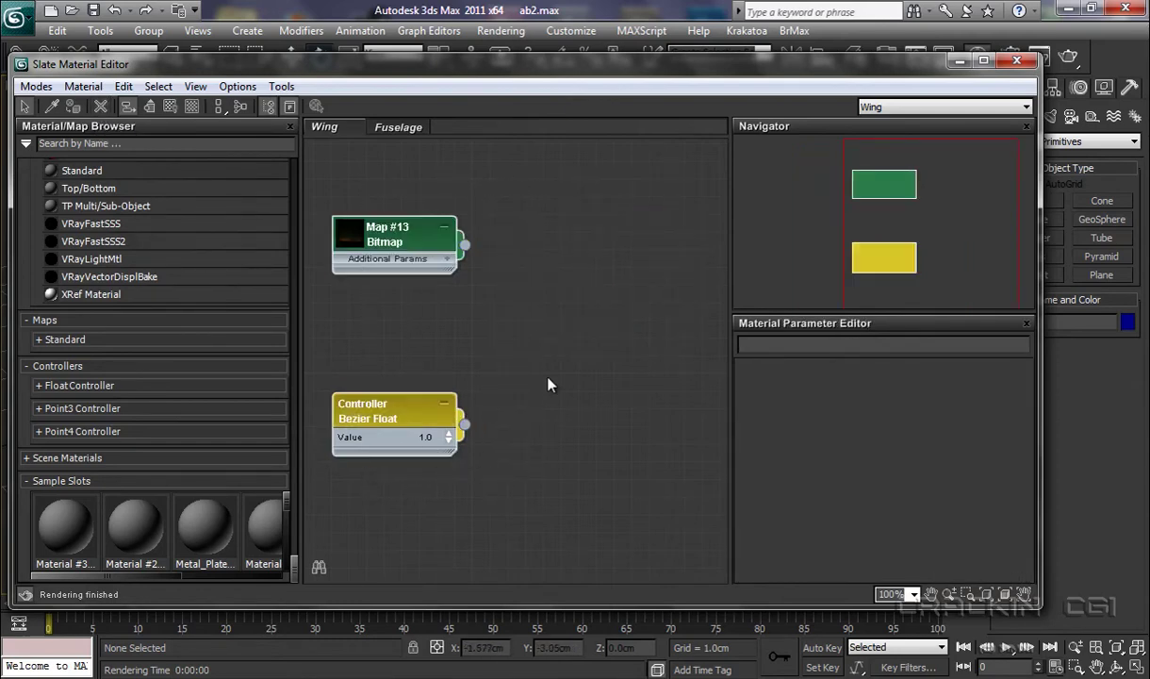
pyautogui.click(99, 106)
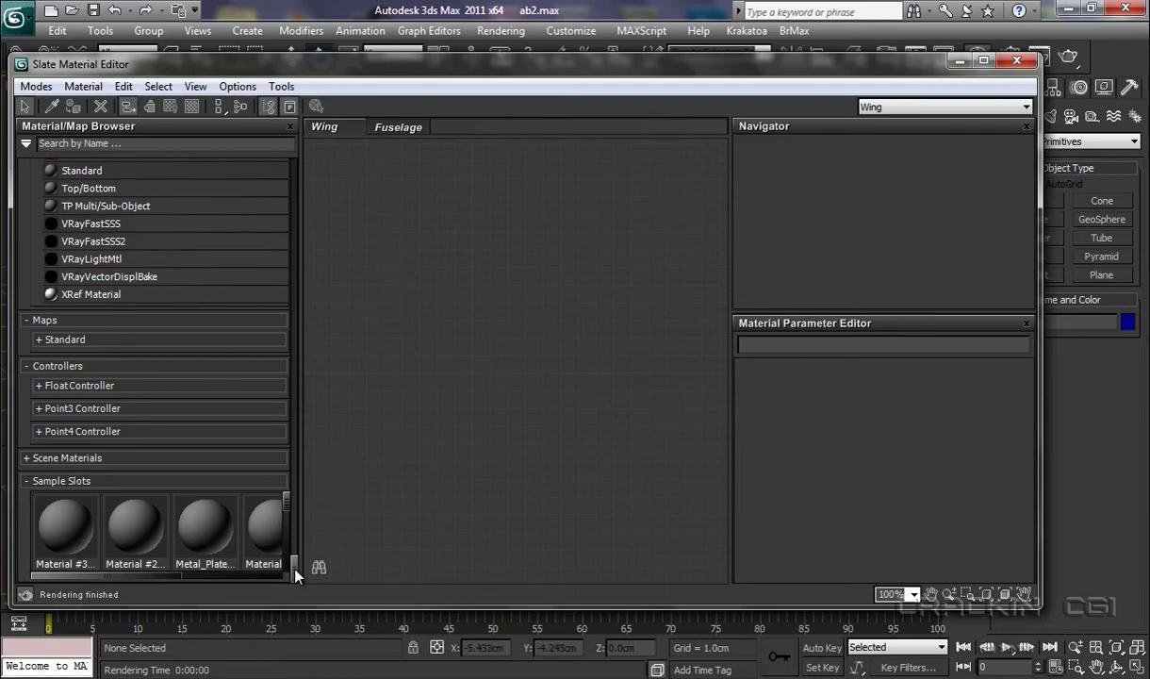
# - Add a Multi/Sub-Object material to the Wing view and bring its sub-material nodes into sight
pyautogui.moveTo(292, 571); pyautogui.dragTo(301, 553)
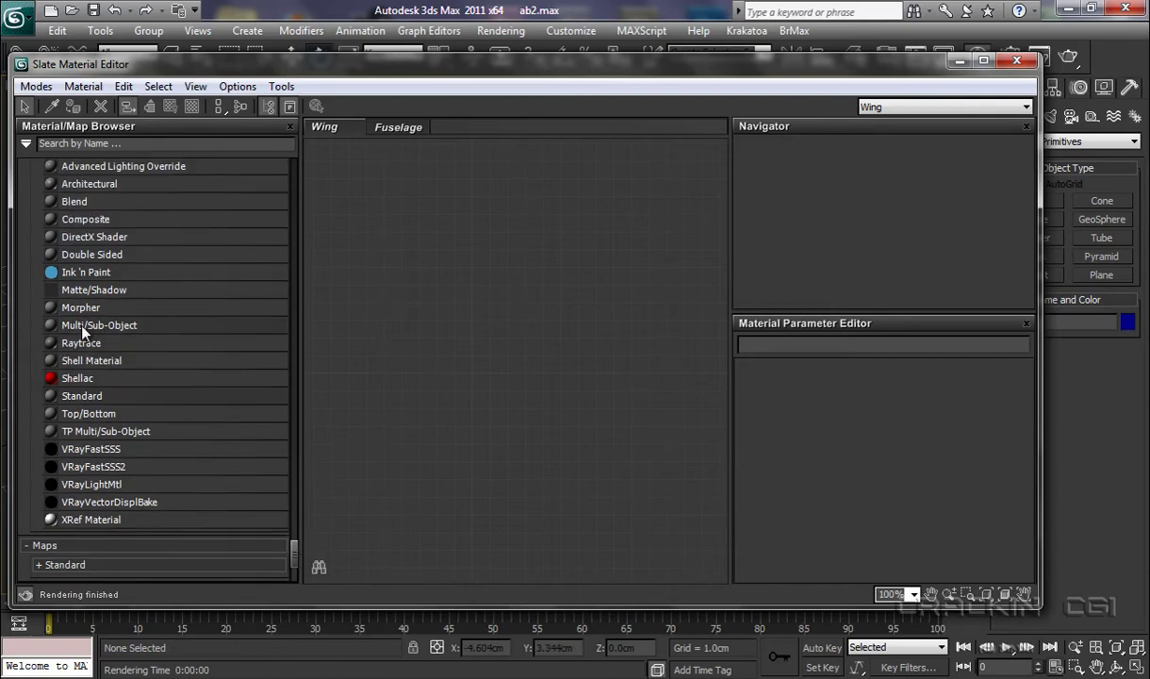
pyautogui.moveTo(82, 327); pyautogui.dragTo(463, 315)
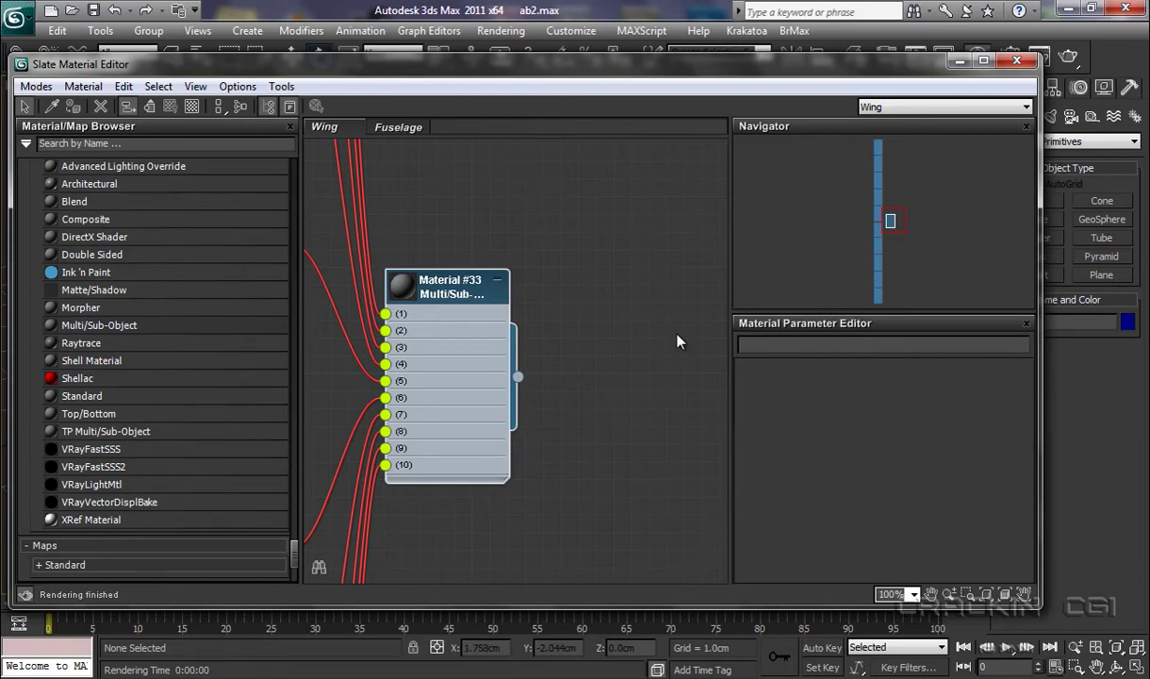
pyautogui.hotkey('alt', 'z')
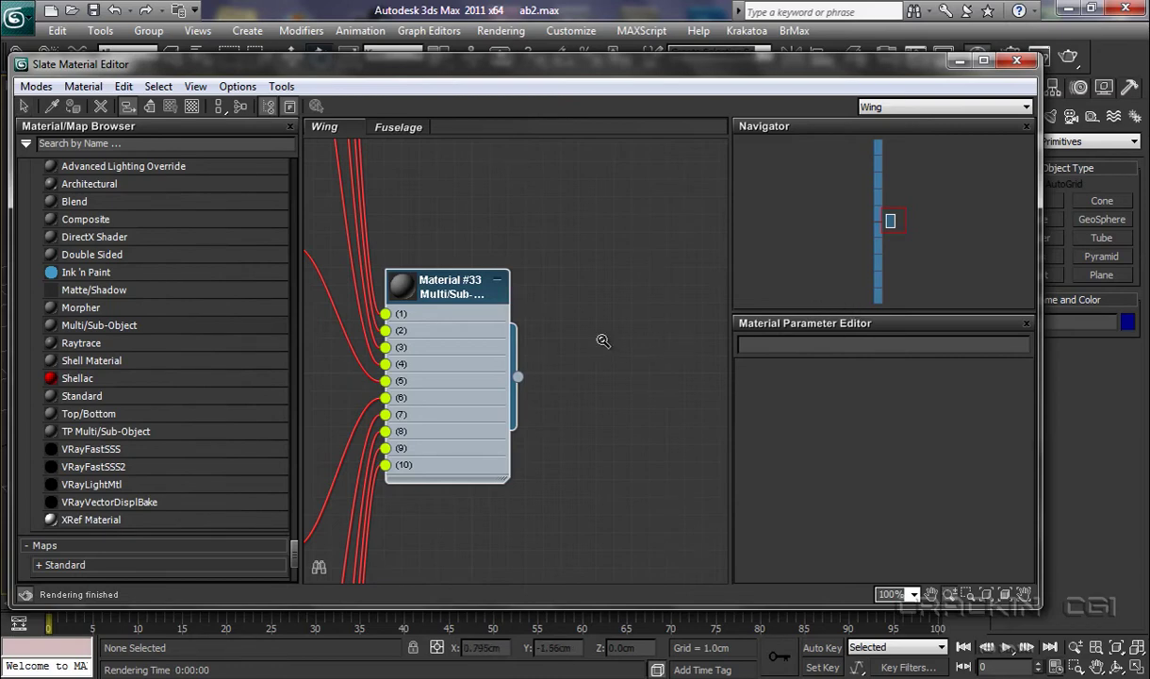
pyautogui.moveTo(604, 341); pyautogui.dragTo(605, 447)
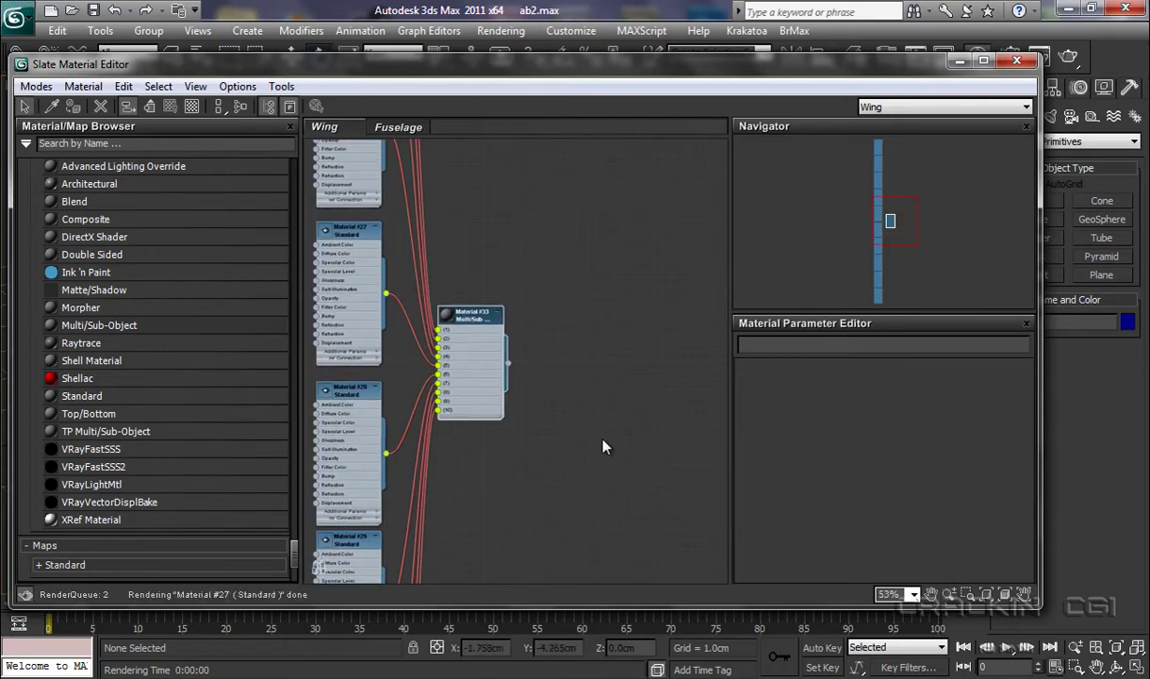
pyautogui.scroll(-4, 613, 395)
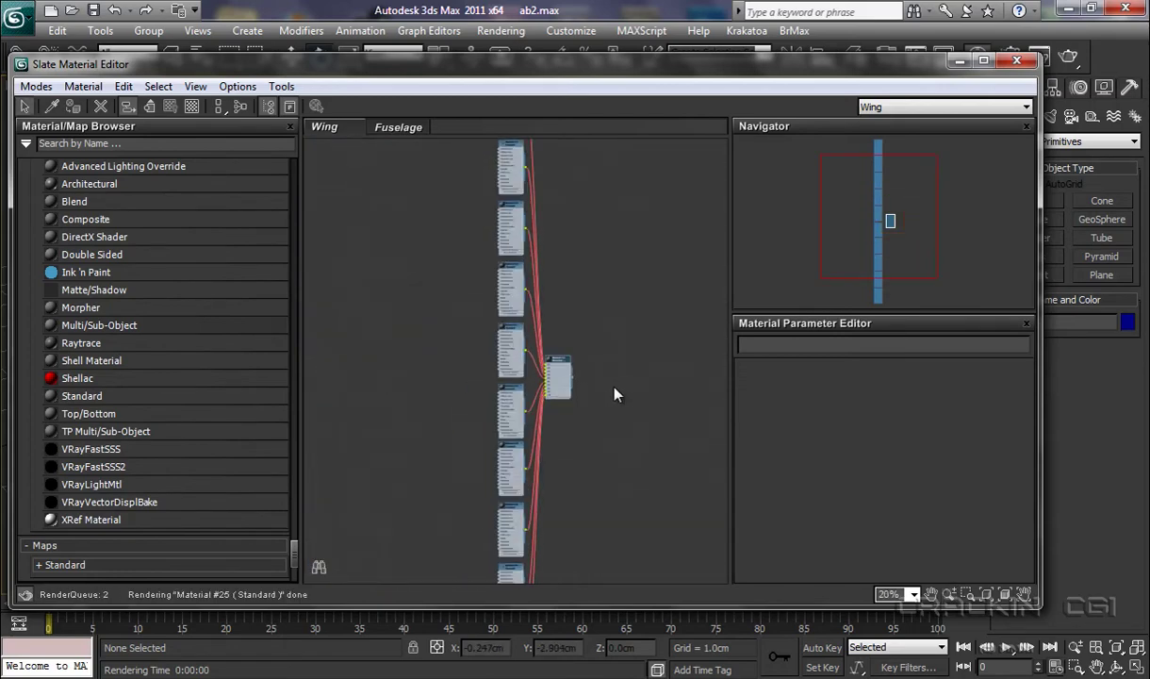
# - Open the parameters of the Multi/Sub-Object material node in the Wing view
pyautogui.scroll(-1, 614, 395)
pyautogui.moveTo(616, 434); pyautogui.dragTo(588, 452, button='middle')
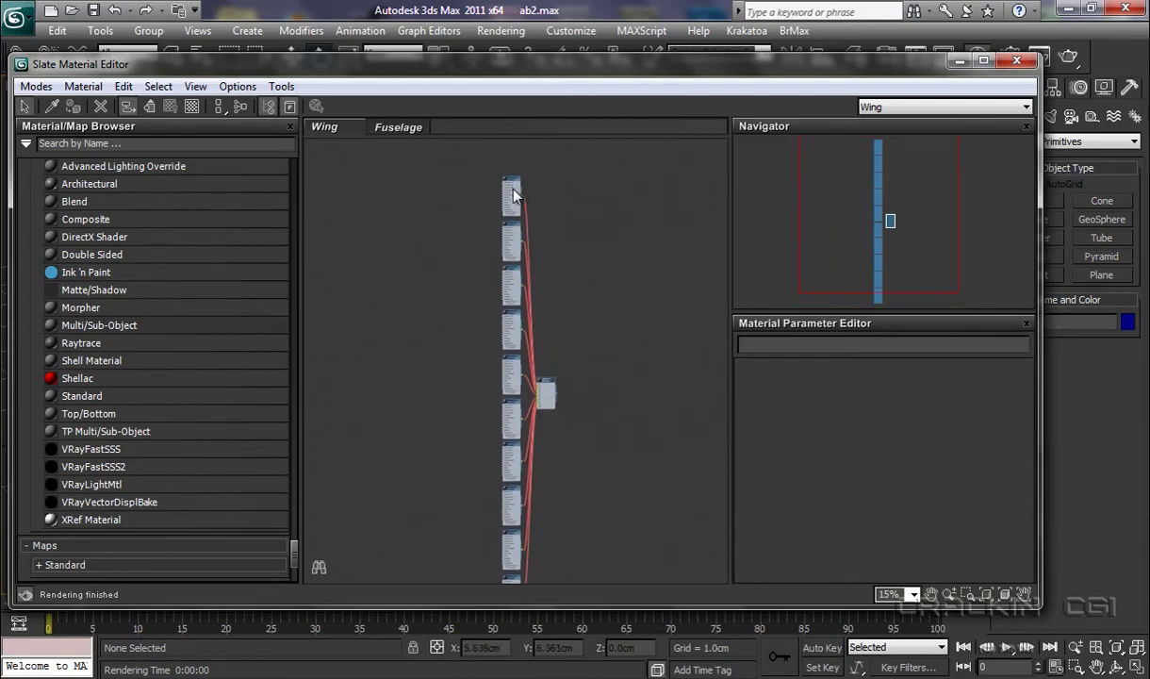
pyautogui.moveTo(584, 421); pyautogui.dragTo(534, 400, button='middle')
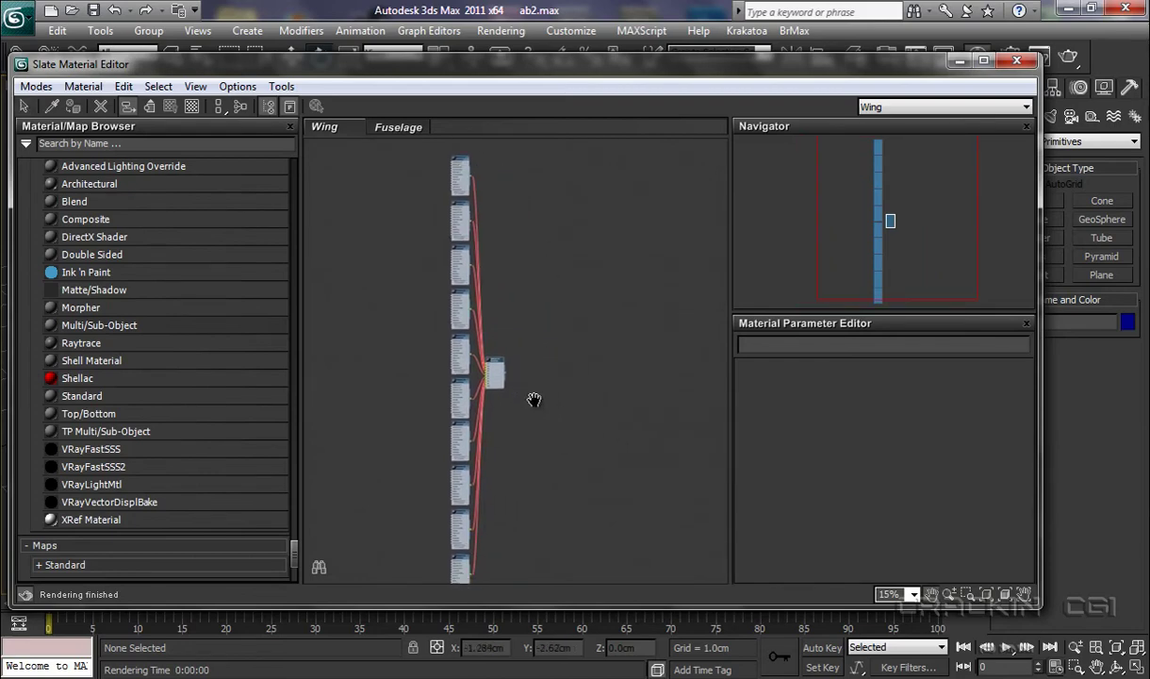
pyautogui.scroll(6, 541, 395)
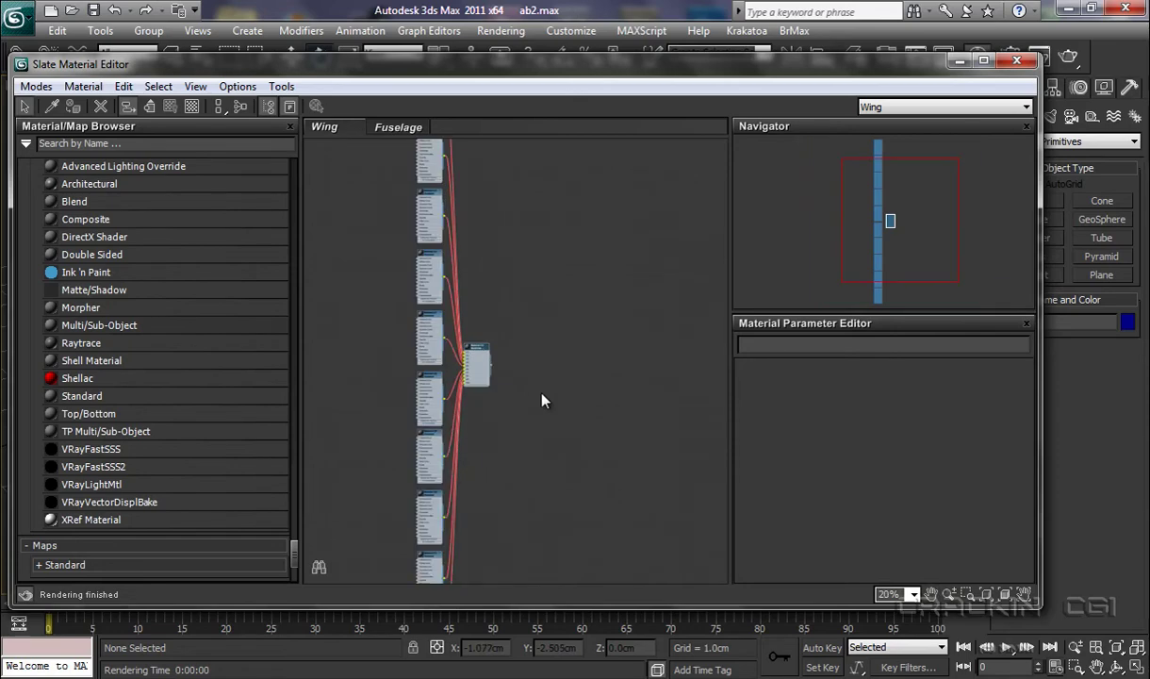
pyautogui.moveTo(512, 375); pyautogui.dragTo(707, 447, button='middle')
pyautogui.scroll(3, 606, 395)
pyautogui.scroll(2, 606, 400)
pyautogui.scroll(2, 532, 388)
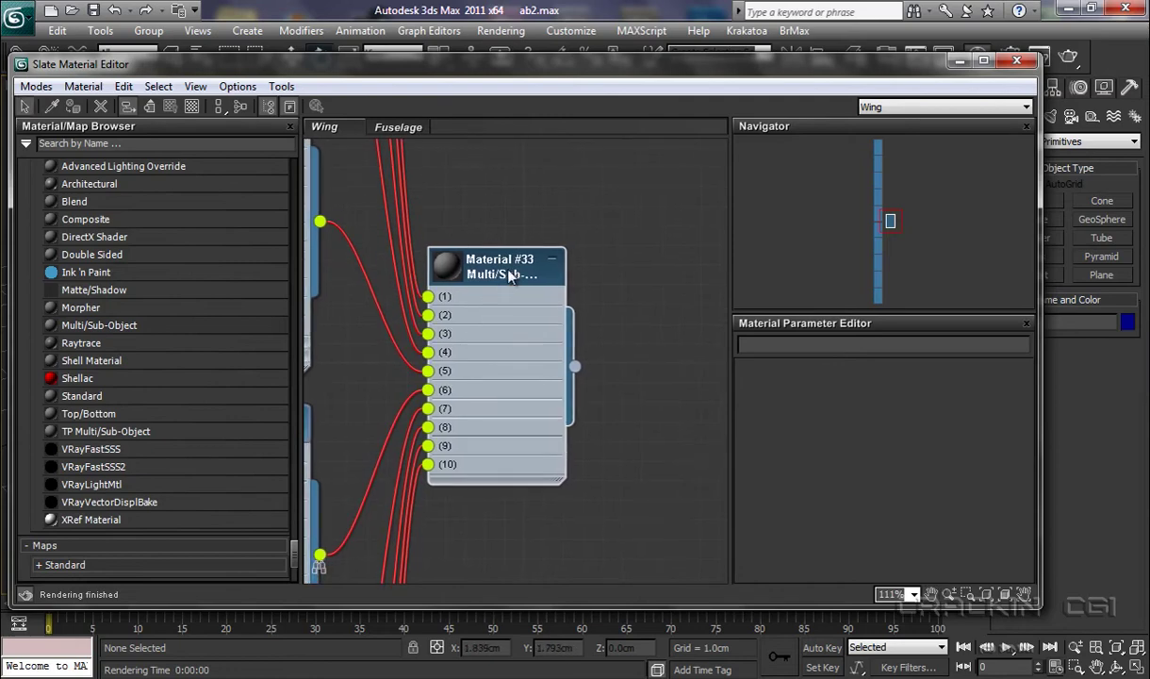
pyautogui.doubleClick(509, 274)
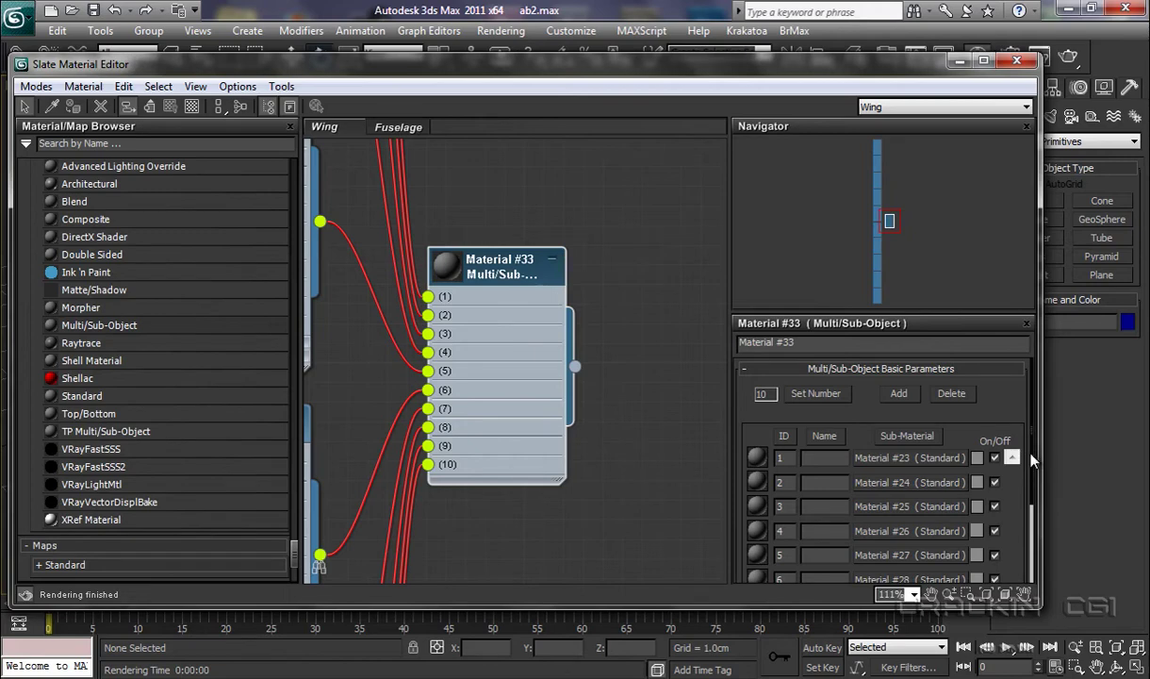
# - Review the sub-material list and set the Multi/Sub-Object material's number of materials to 6
pyautogui.moveTo(1031, 462); pyautogui.dragTo(1027, 572)
pyautogui.scroll(3, 1030, 565)
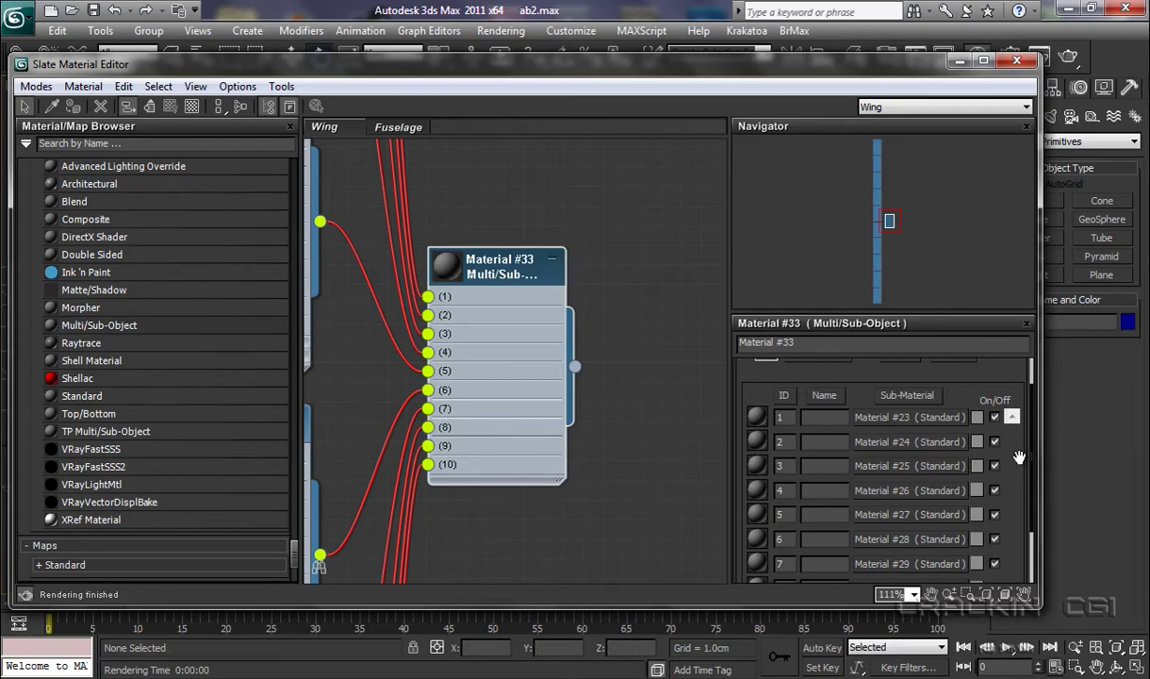
pyautogui.scroll(1, 1034, 453)
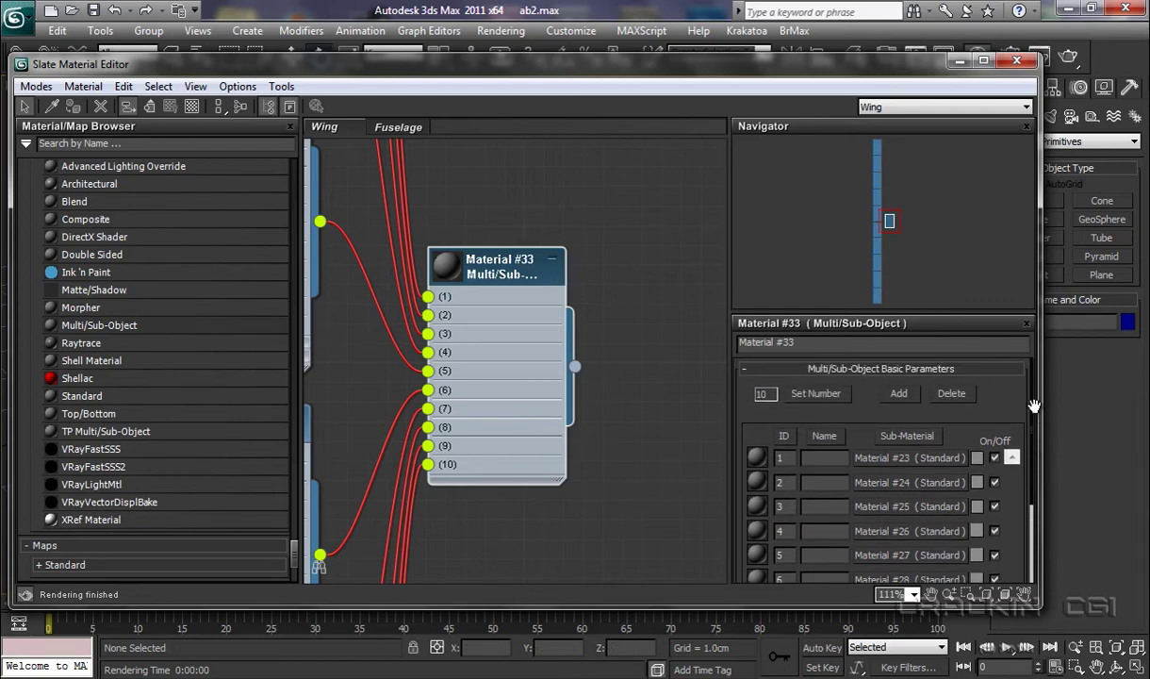
pyautogui.click(816, 394)
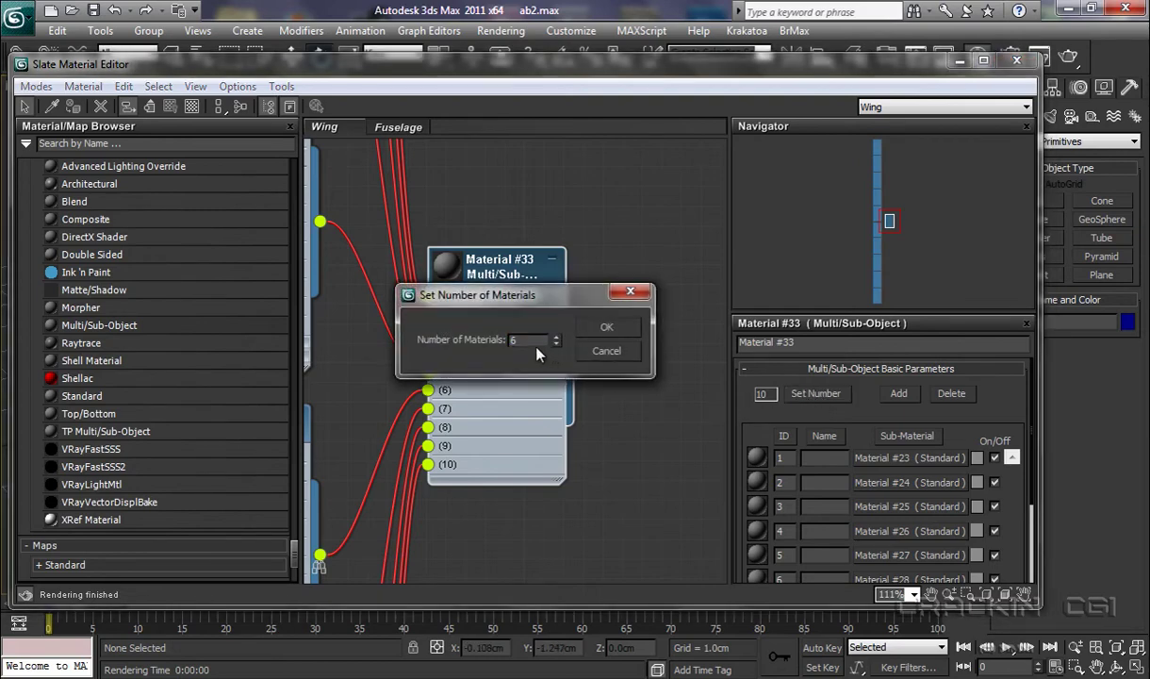
pyautogui.click(620, 328)
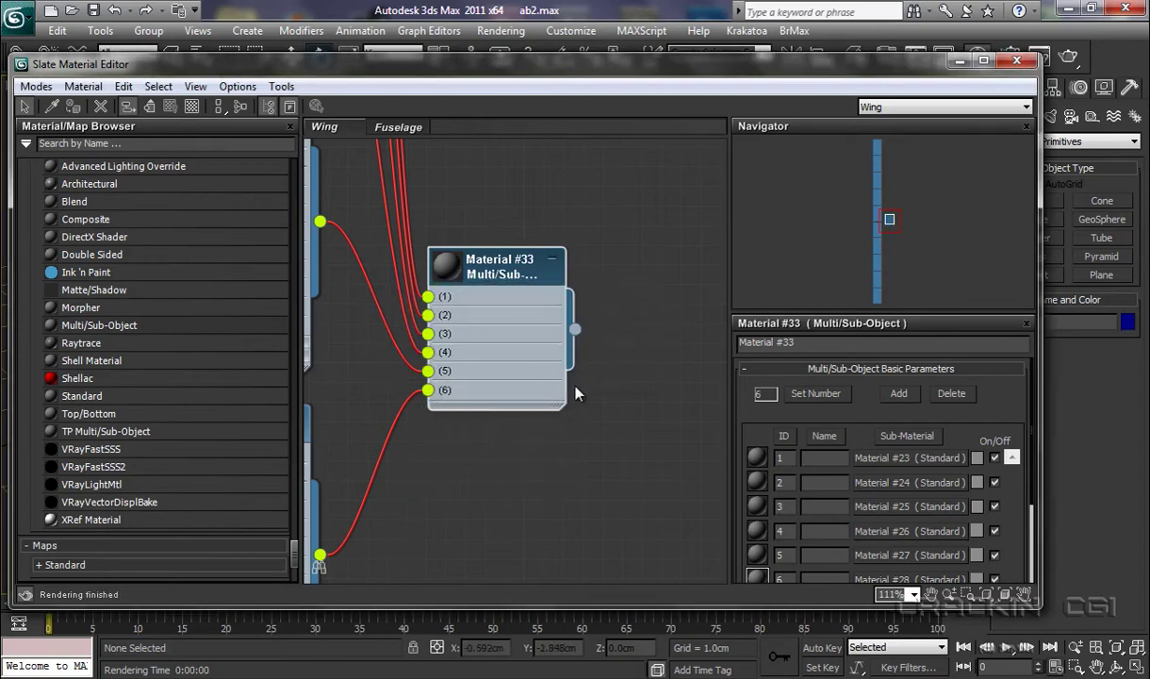
# - Locate the first sub-material node, Material #23, and open its parameters from the Multi/Sub-Object material's list
pyautogui.moveTo(681, 385); pyautogui.dragTo(679, 440, button='middle')
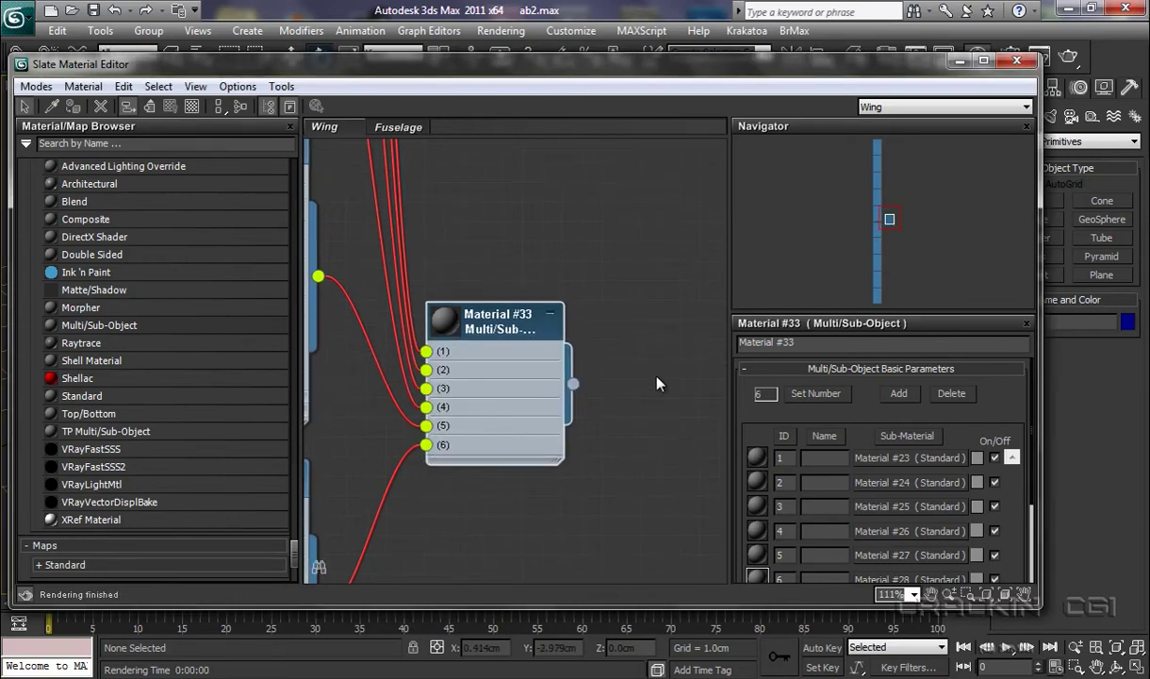
pyautogui.scroll(-5, 651, 373)
pyautogui.moveTo(635, 305)
pyautogui.mouseDown(button='middle')
pyautogui.moveTo(671, 457)
pyautogui.moveTo(667, 444)
pyautogui.mouseUp(button='middle')
pyautogui.moveTo(655, 347); pyautogui.dragTo(665, 445, button='middle')
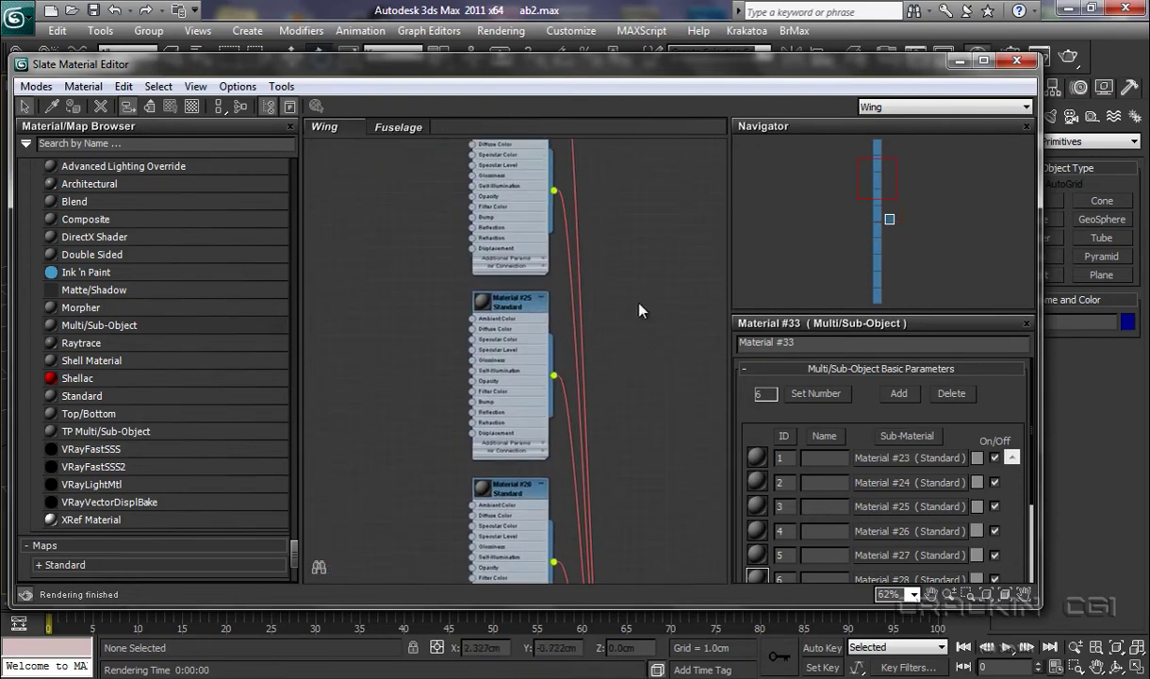
pyautogui.moveTo(639, 310); pyautogui.dragTo(644, 454, button='middle')
pyautogui.moveTo(626, 321); pyautogui.dragTo(618, 417, button='middle')
pyautogui.scroll(2, 618, 406)
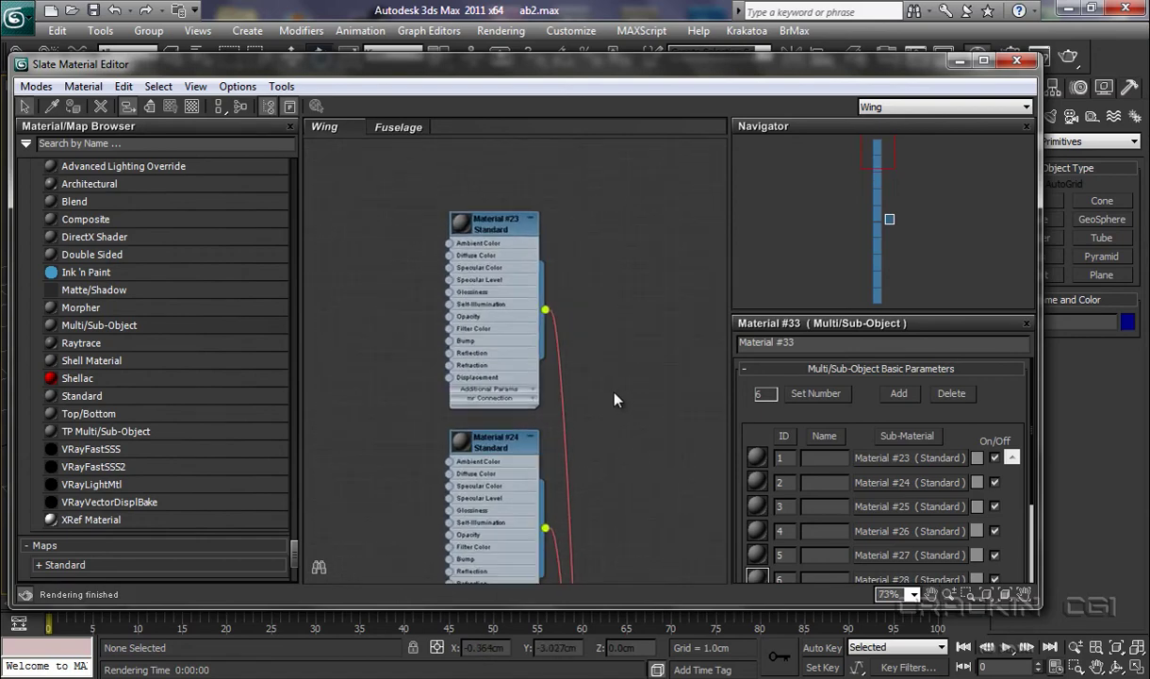
pyautogui.scroll(4, 611, 382)
pyautogui.moveTo(598, 334); pyautogui.dragTo(634, 452, button='middle')
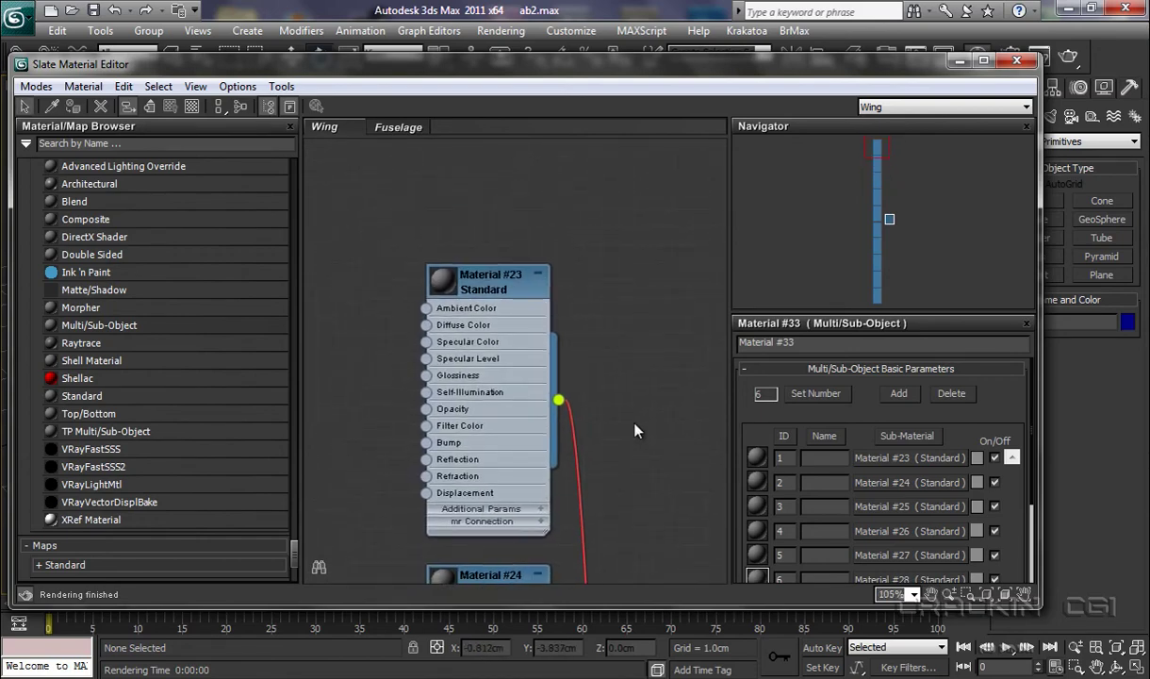
pyautogui.scroll(1, 636, 431)
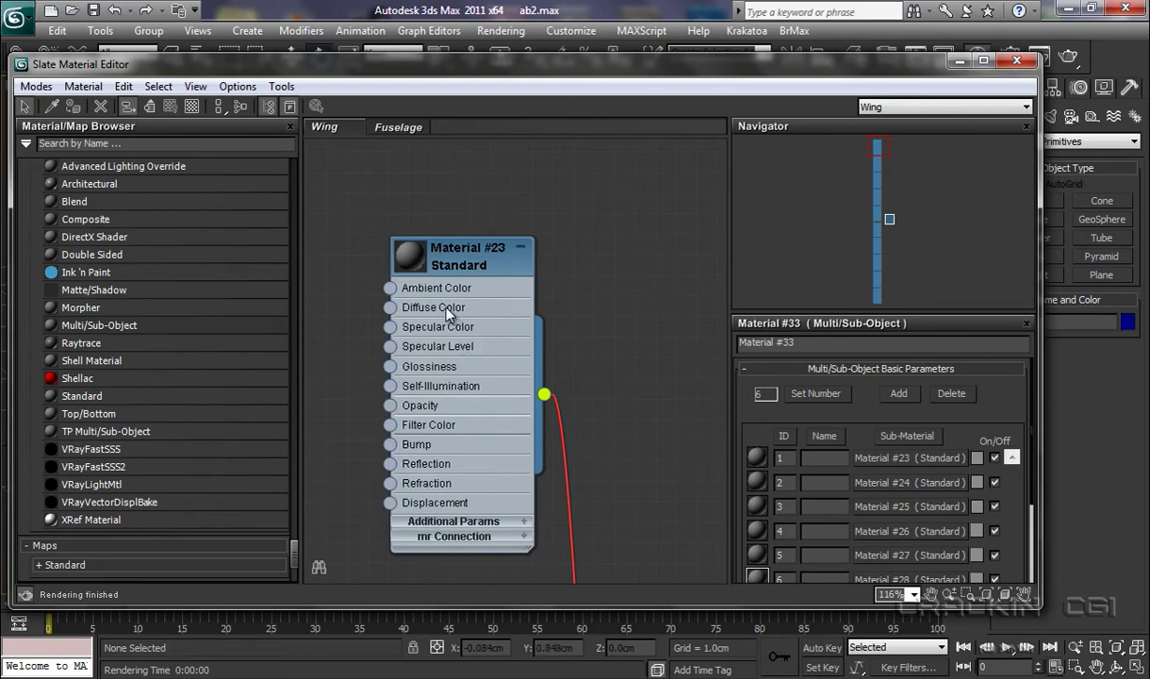
pyautogui.click(910, 458)
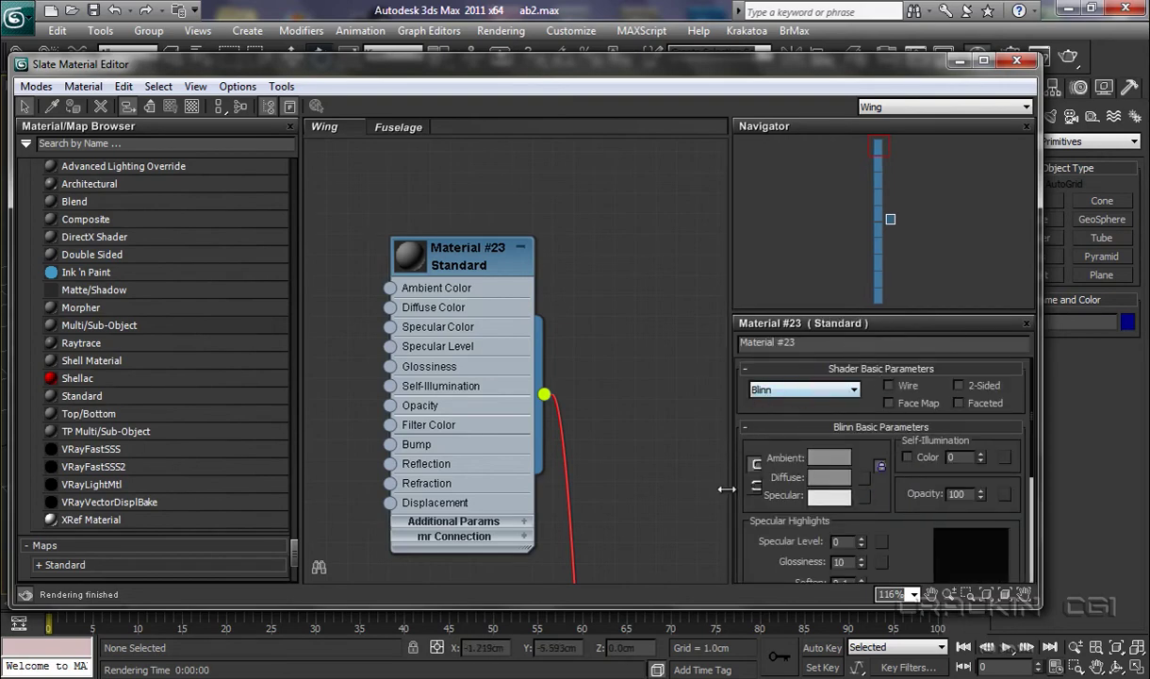
# - Assign a Bitmap map using the HighRiseNight image to the Diffuse color of Material #23
pyautogui.click(864, 478)
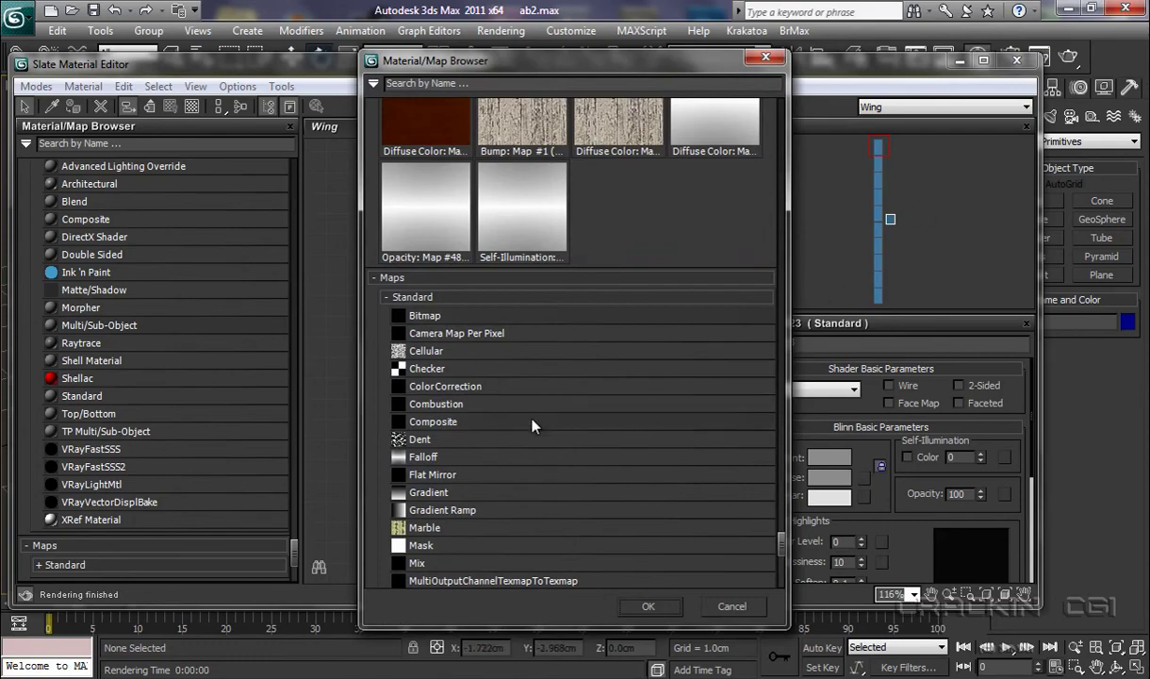
pyautogui.doubleClick(417, 317)
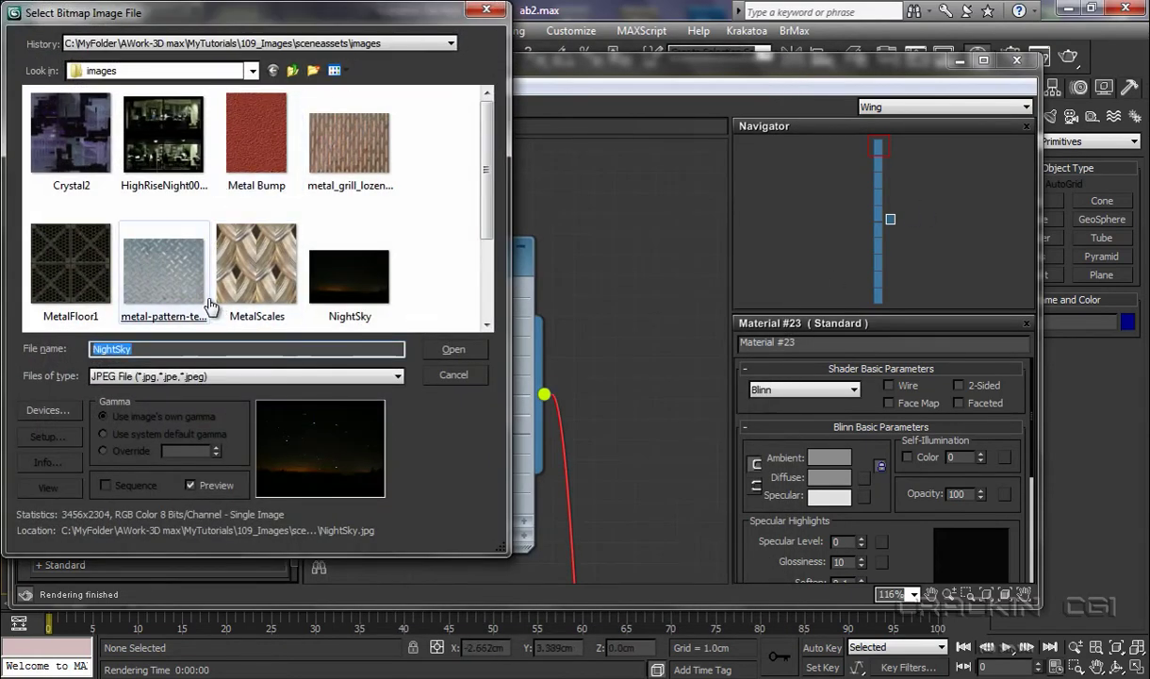
pyautogui.doubleClick(165, 156)
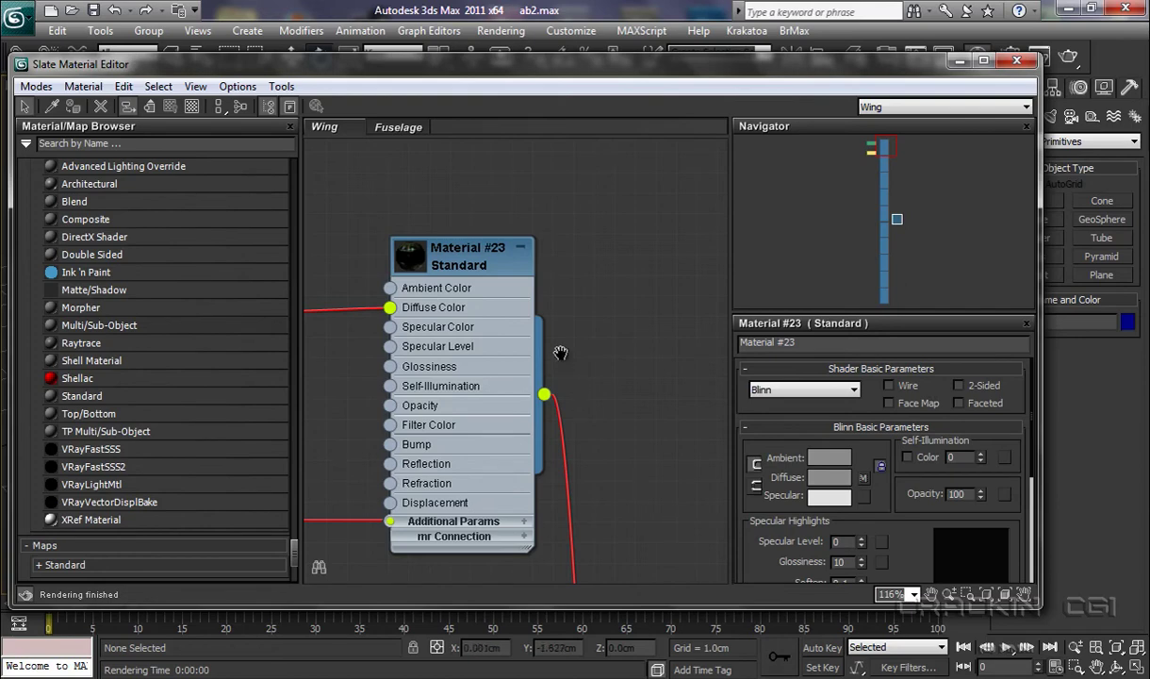
# - Examine the Bitmap and Bezier Float nodes wired to Material #23 and their place in the Multi/Sub-Object tree
pyautogui.moveTo(560, 352); pyautogui.dragTo(763, 298, button='middle')
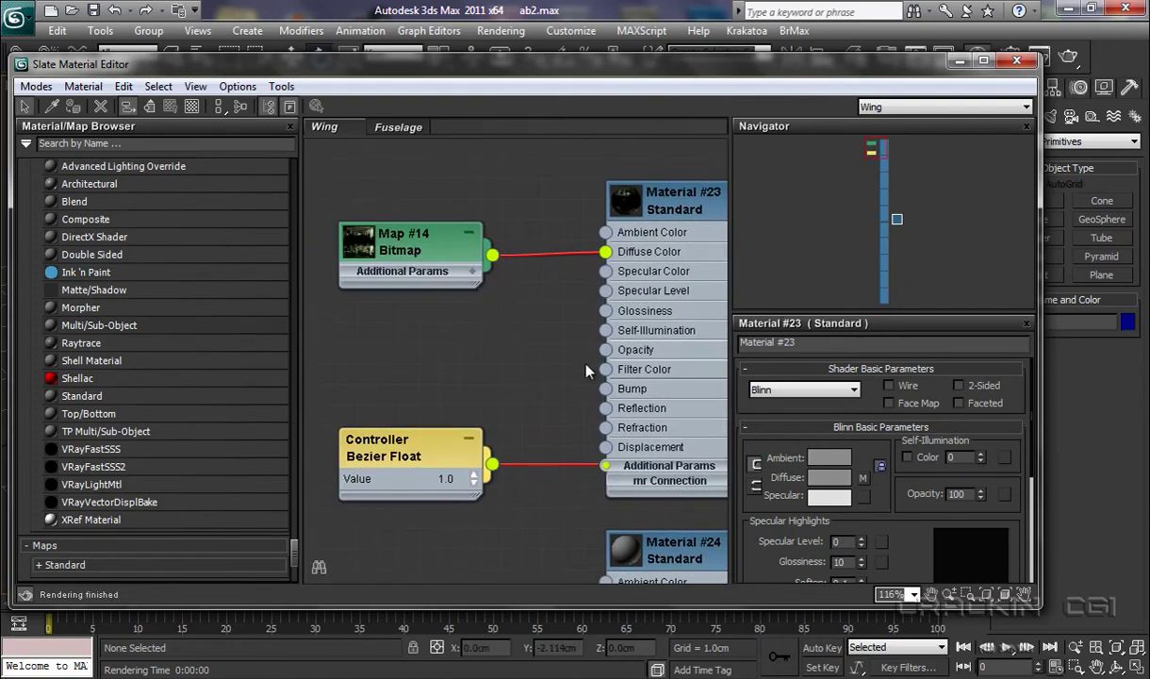
pyautogui.moveTo(517, 324); pyautogui.dragTo(415, 348, button='middle')
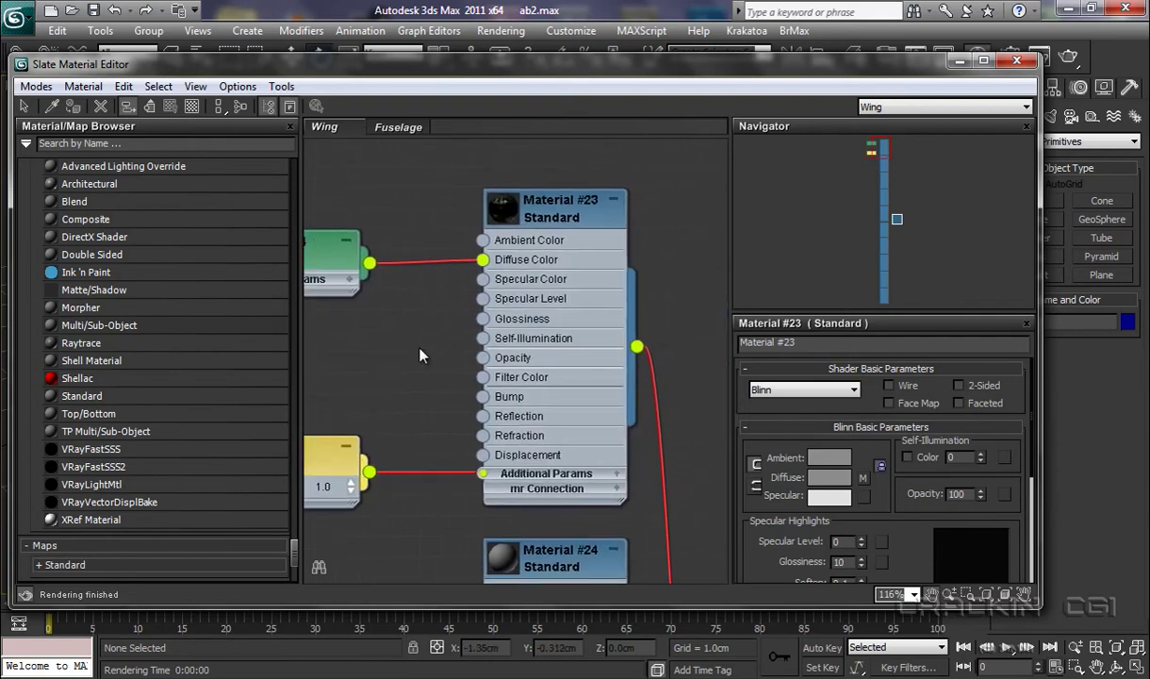
pyautogui.scroll(-8, 666, 322)
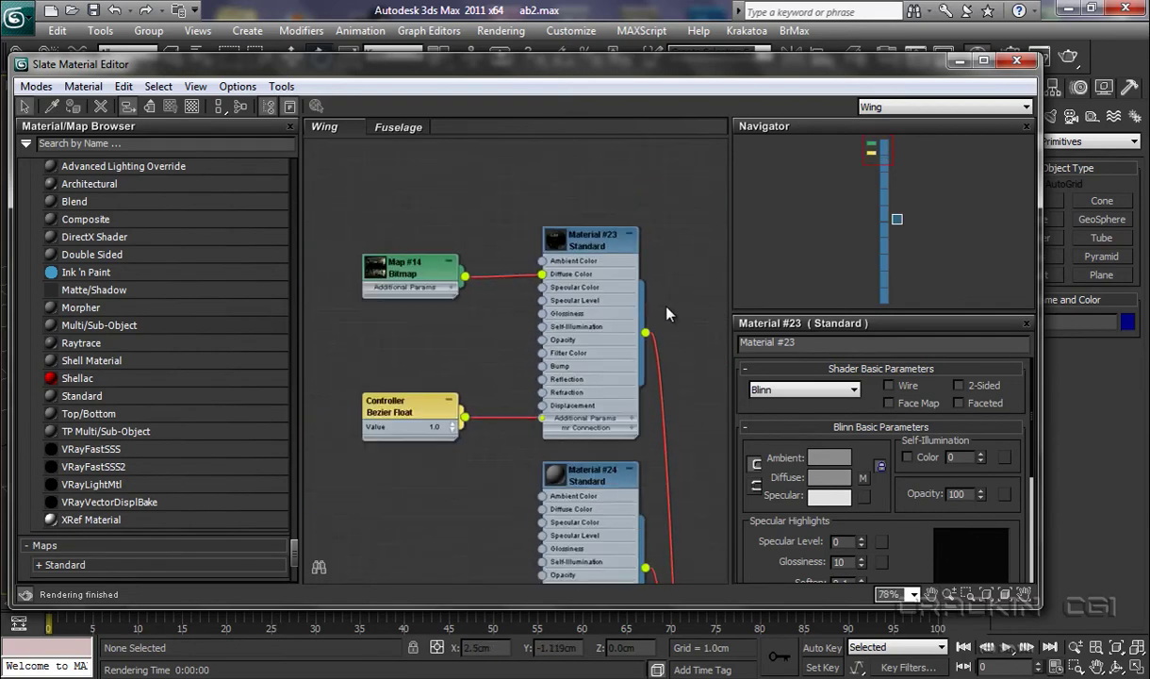
pyautogui.moveTo(677, 343); pyautogui.dragTo(588, 269, button='middle')
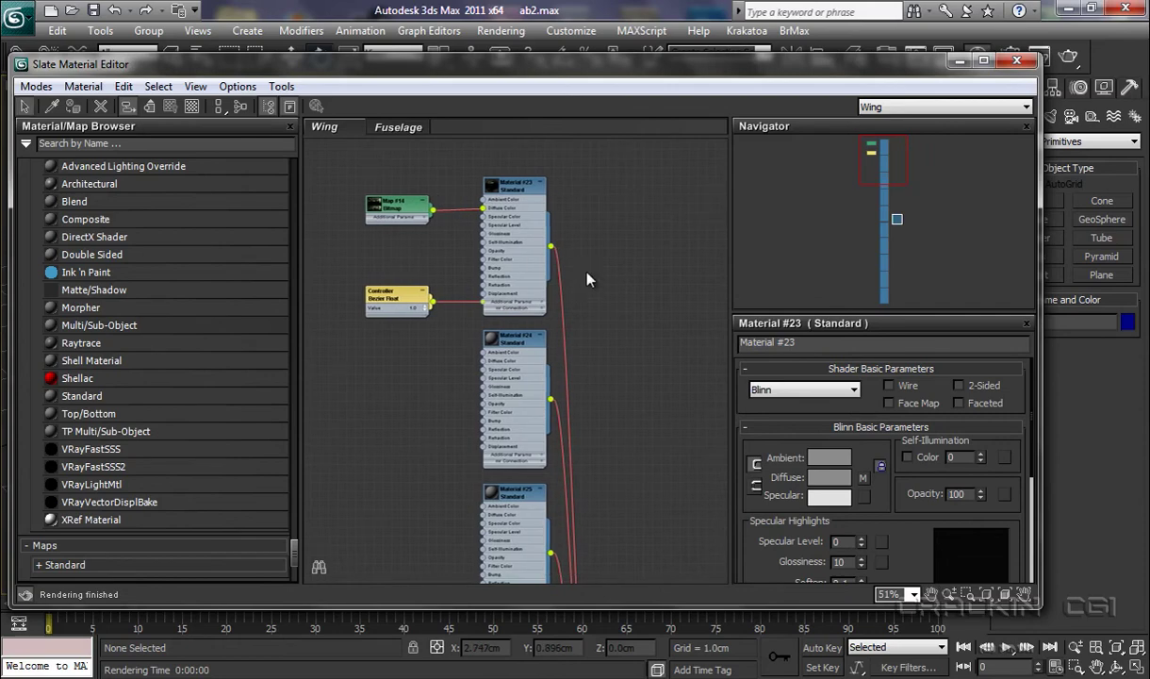
pyautogui.scroll(-6, 587, 279)
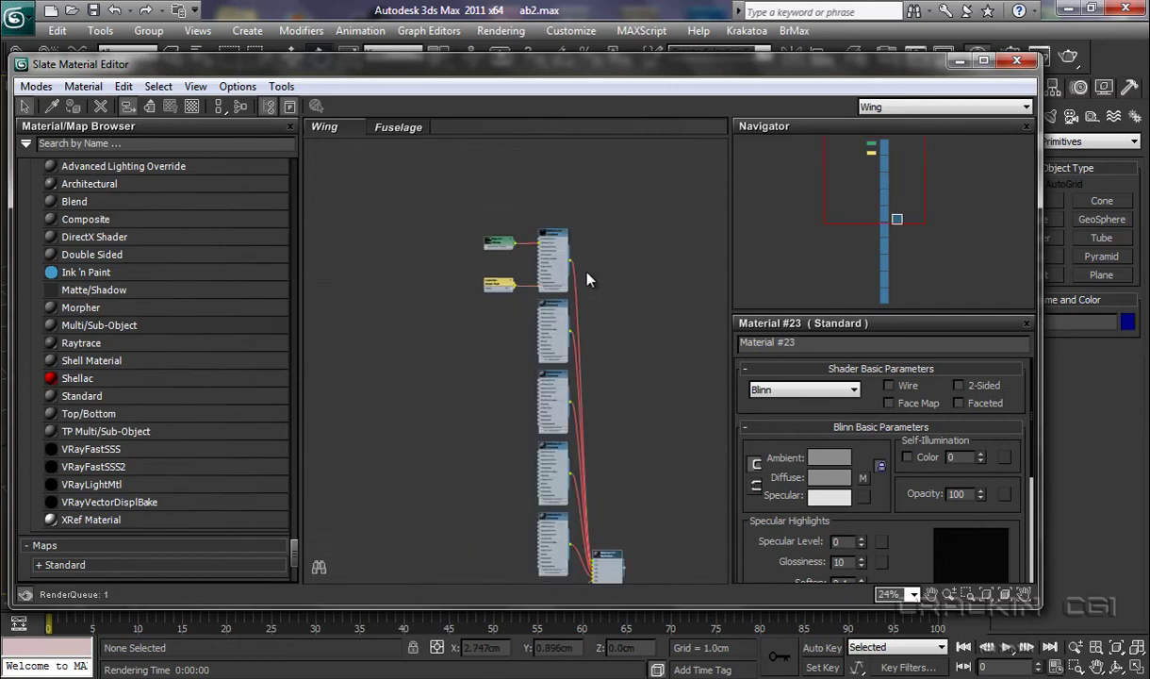
pyautogui.moveTo(634, 336); pyautogui.dragTo(577, 264, button='middle')
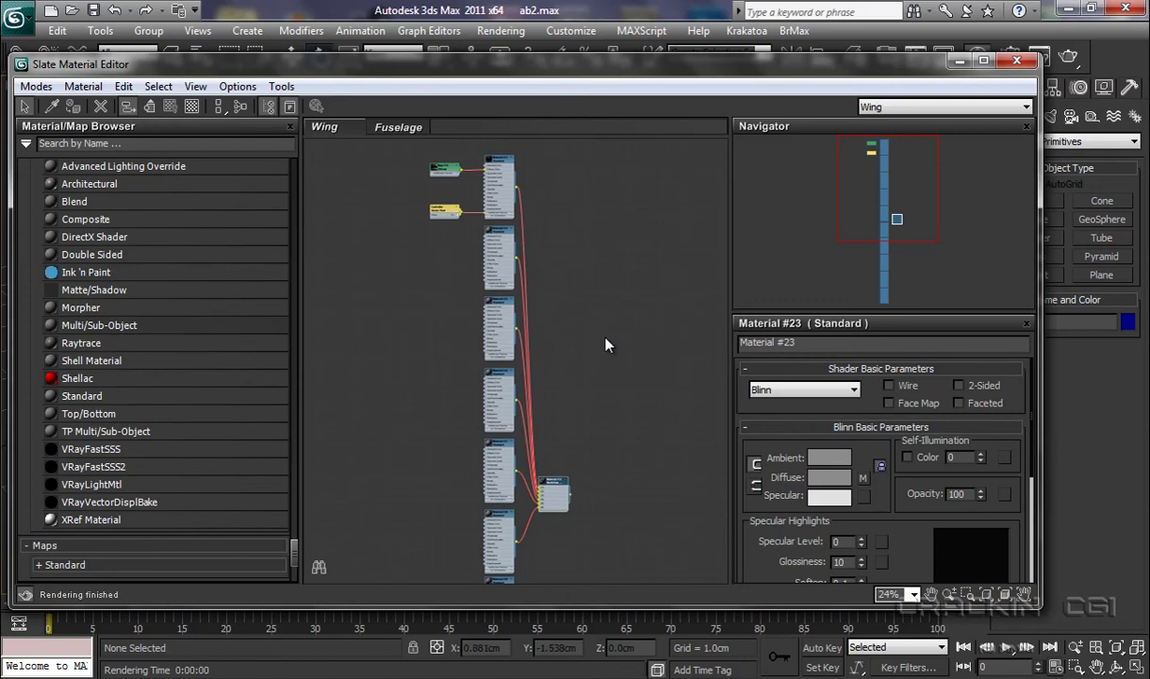
pyautogui.scroll(4, 606, 345)
pyautogui.moveTo(593, 307); pyautogui.dragTo(665, 478, button='middle')
pyautogui.moveTo(614, 329); pyautogui.dragTo(699, 405, button='middle')
pyautogui.scroll(2, 662, 357)
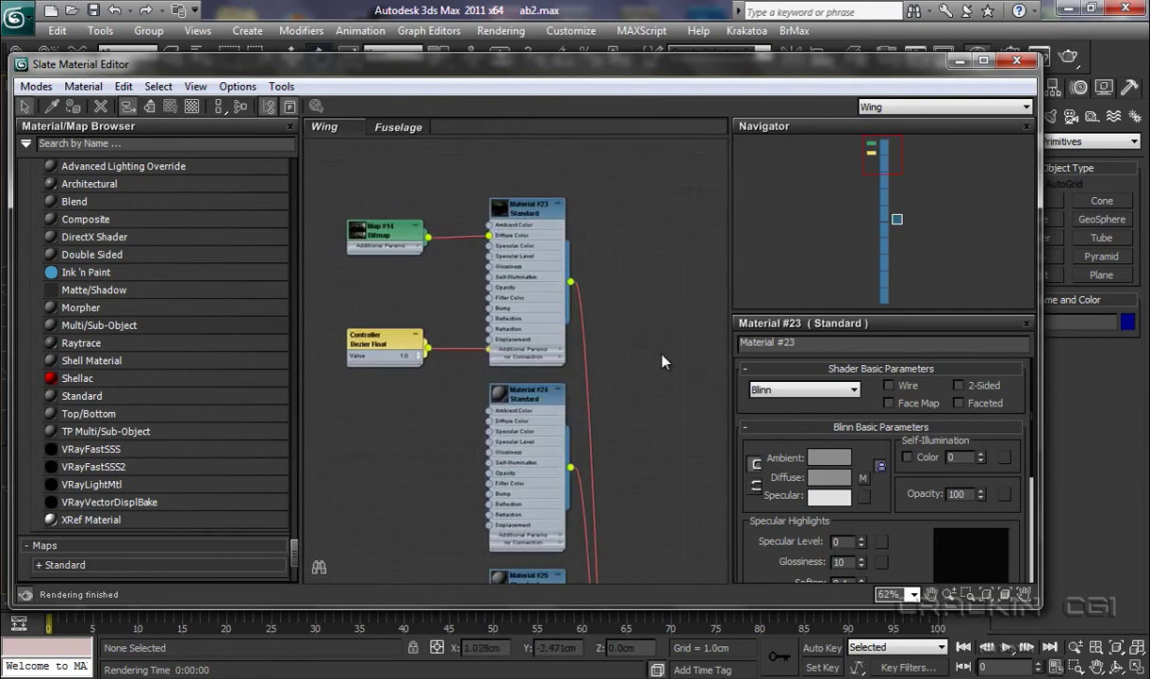
pyautogui.scroll(1, 662, 359)
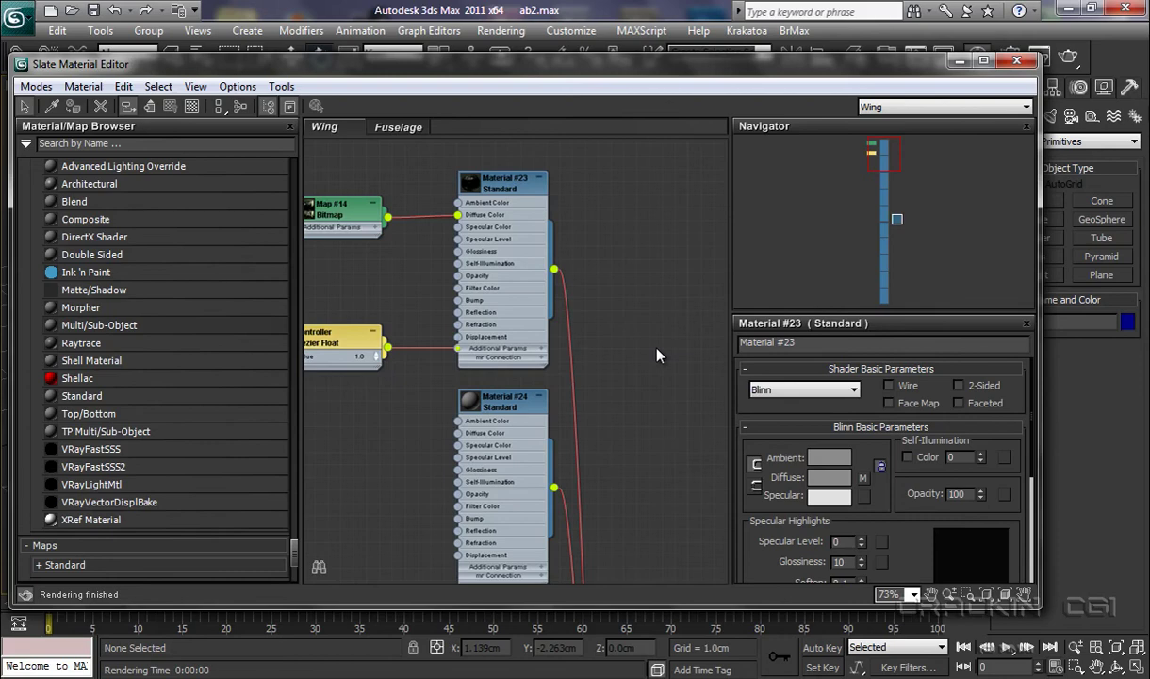
pyautogui.moveTo(644, 352); pyautogui.dragTo(704, 390, button='middle')
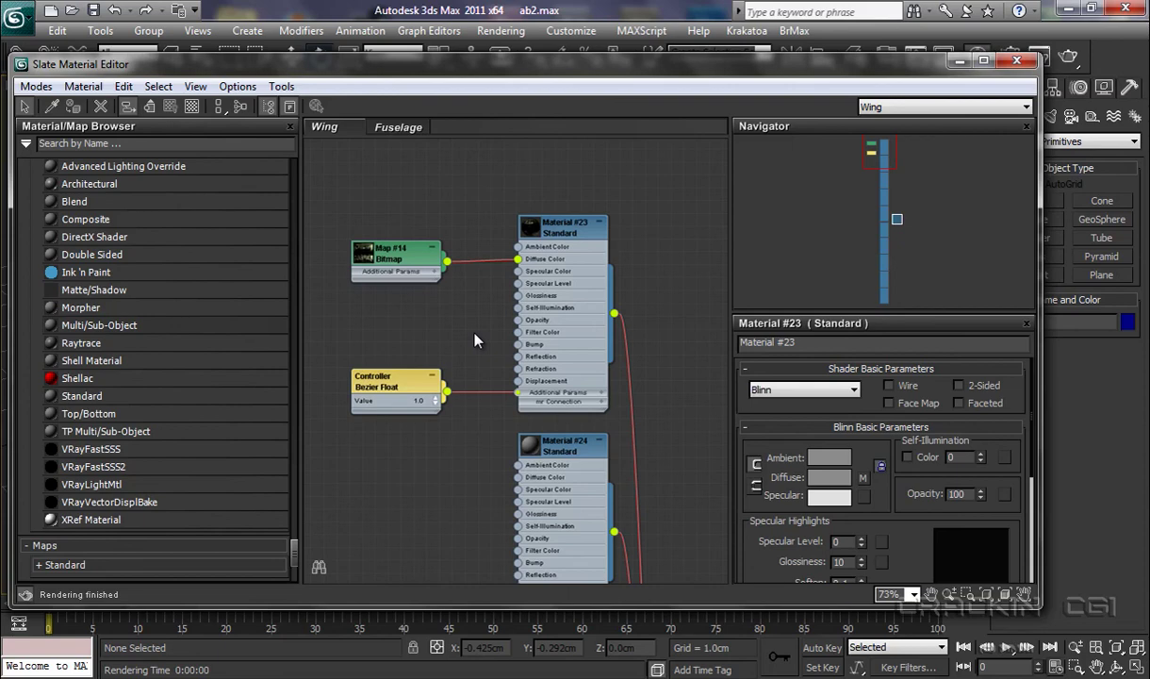
# - Close the Slate Material Editor
pyautogui.click(1018, 63)
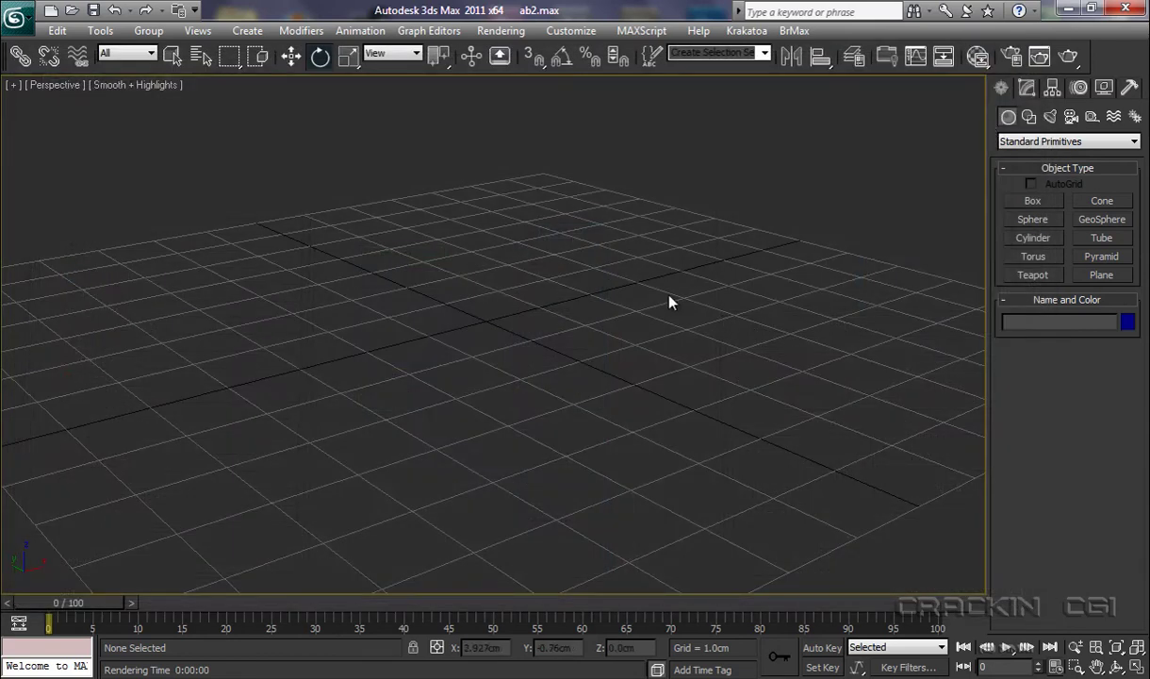